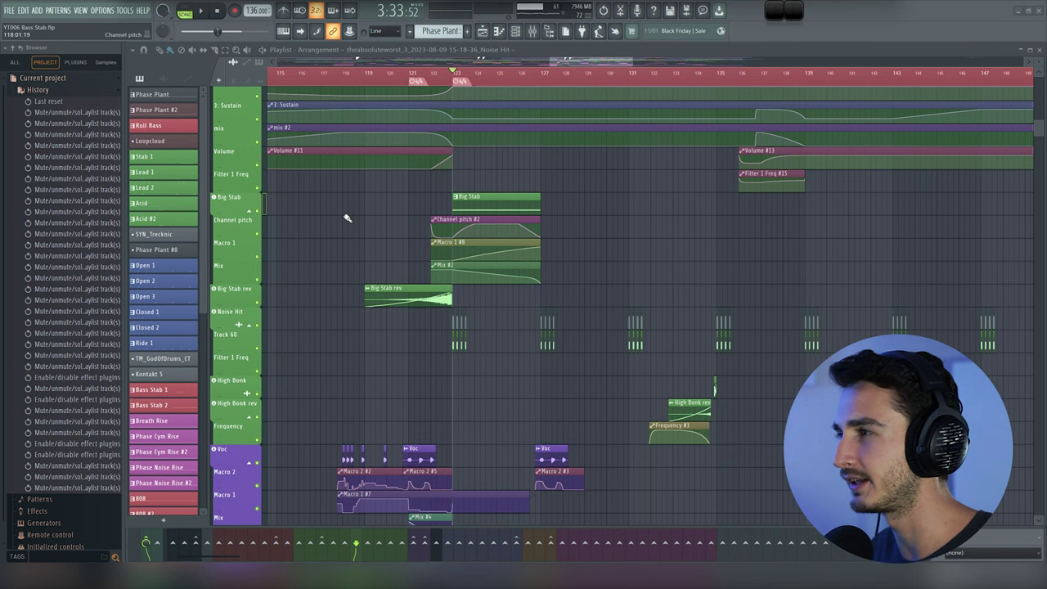
Solo the Big Stab tracks, audition the stab, then release the solo
{"action": "right_click", "coordinate": [257, 211]}
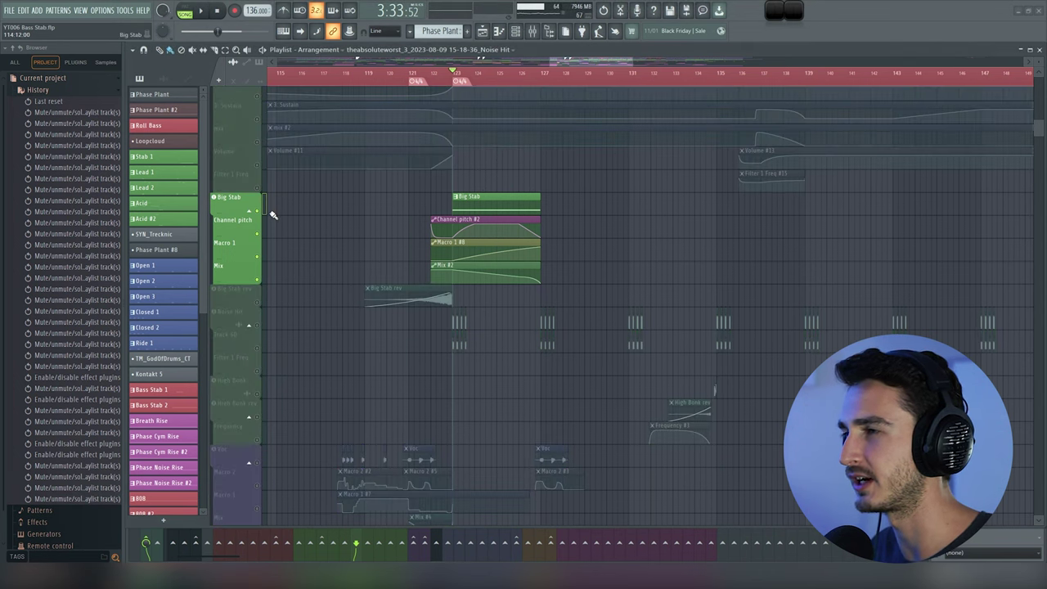
{"action": "key", "text": "space"}
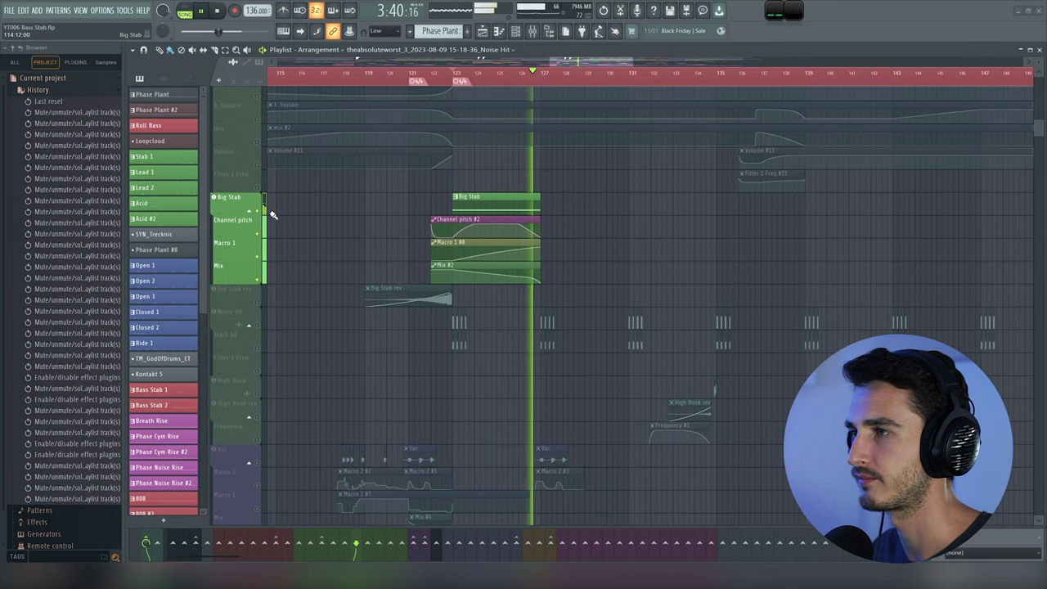
{"action": "left_click", "coordinate": [264, 215], "text": "ctrl"}
{"action": "key", "text": "space"}
{"action": "key", "text": "space"}
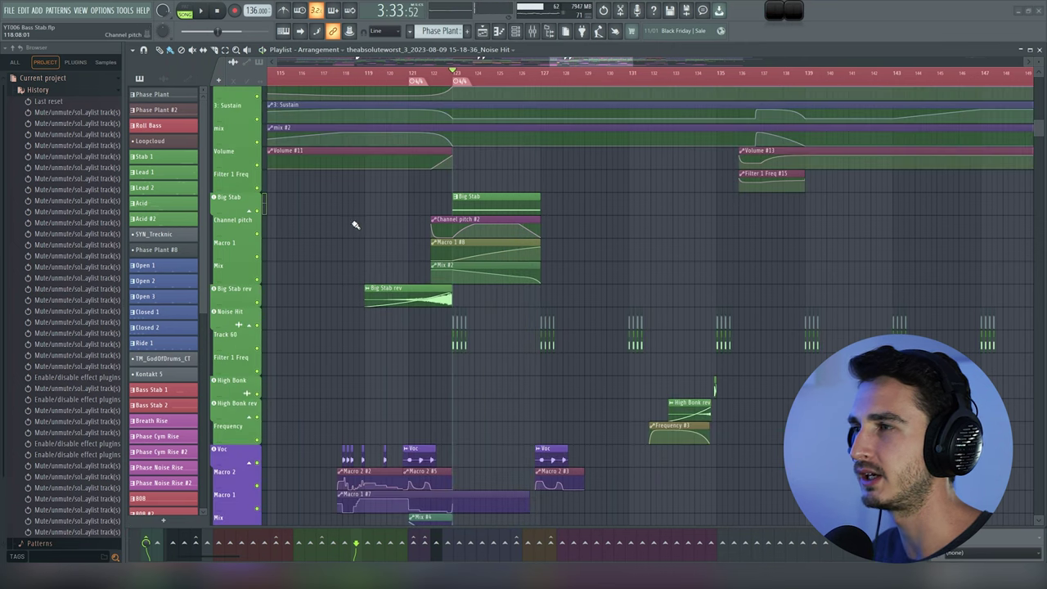
Toggle the Big Stab insert's effects in the Mixer and audition the arrangement from the Playlist
{"action": "key", "text": "F9"}
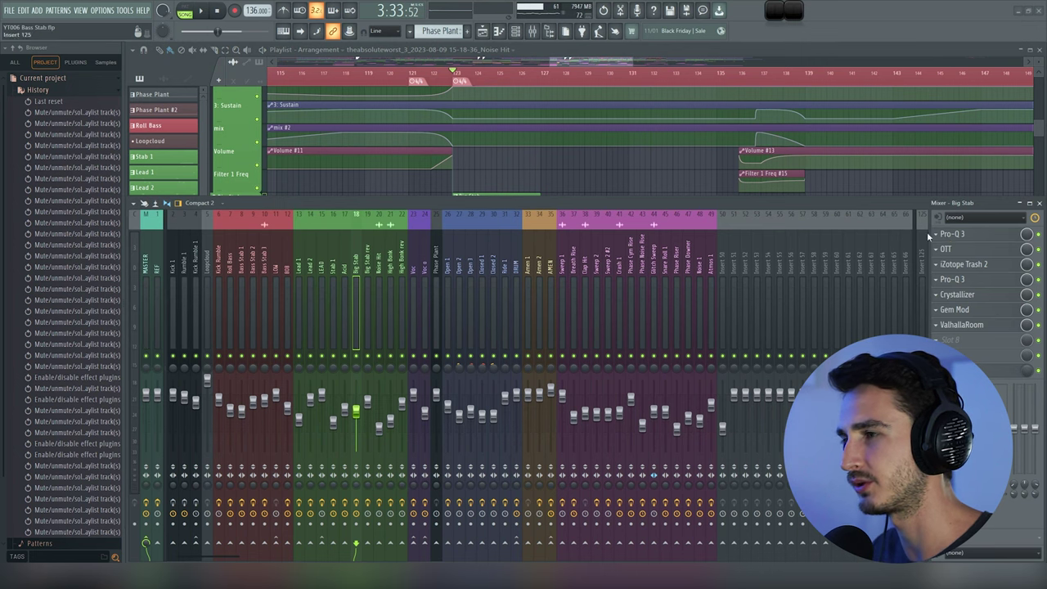
{"action": "left_click", "coordinate": [352, 509]}
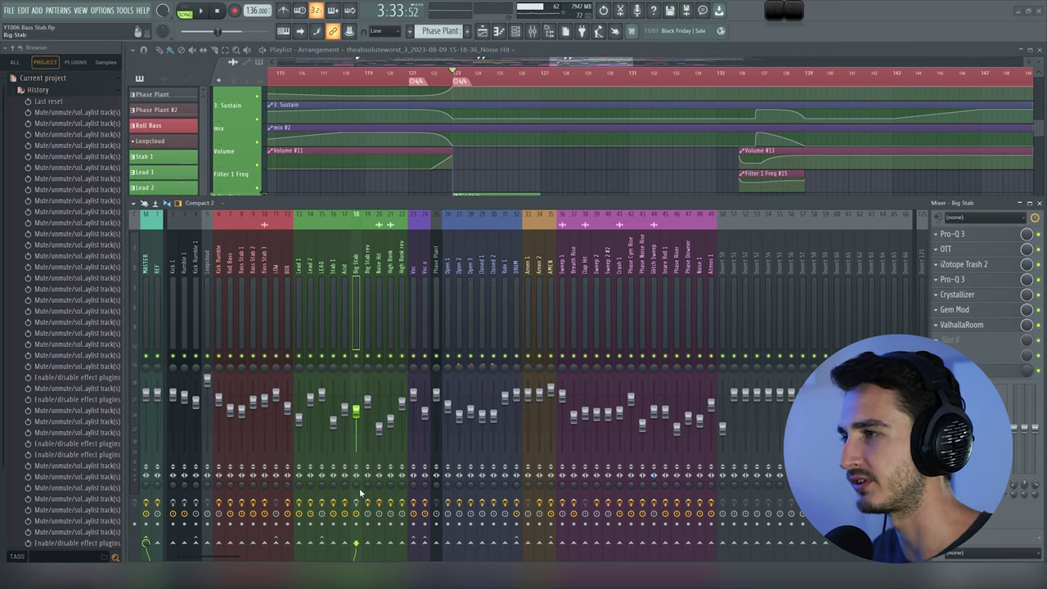
{"action": "key", "text": "F5"}
{"action": "key", "text": "space"}
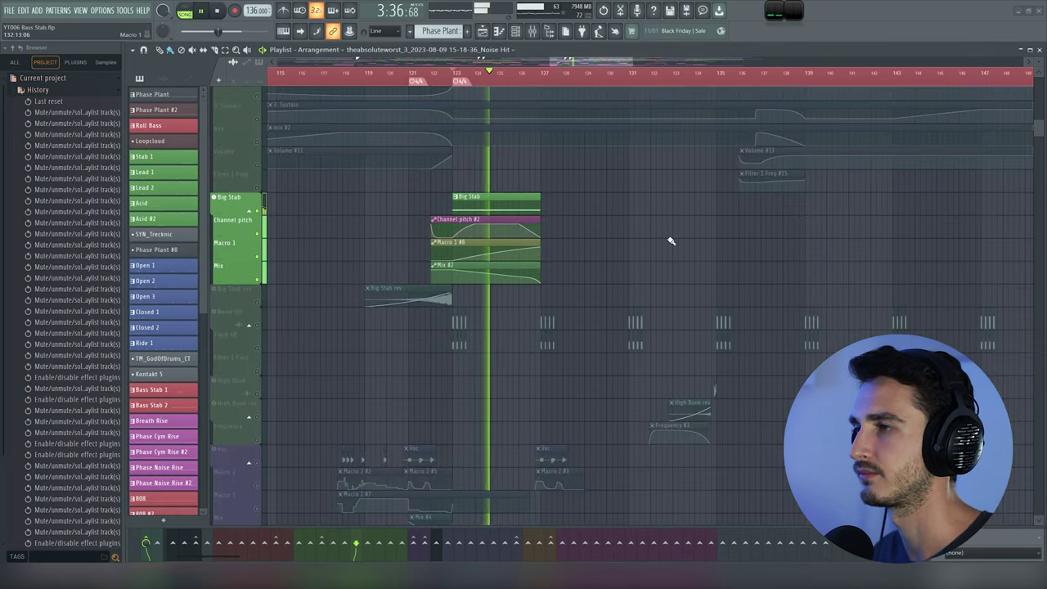
{"action": "key", "text": "space"}
{"action": "key", "text": "F9"}
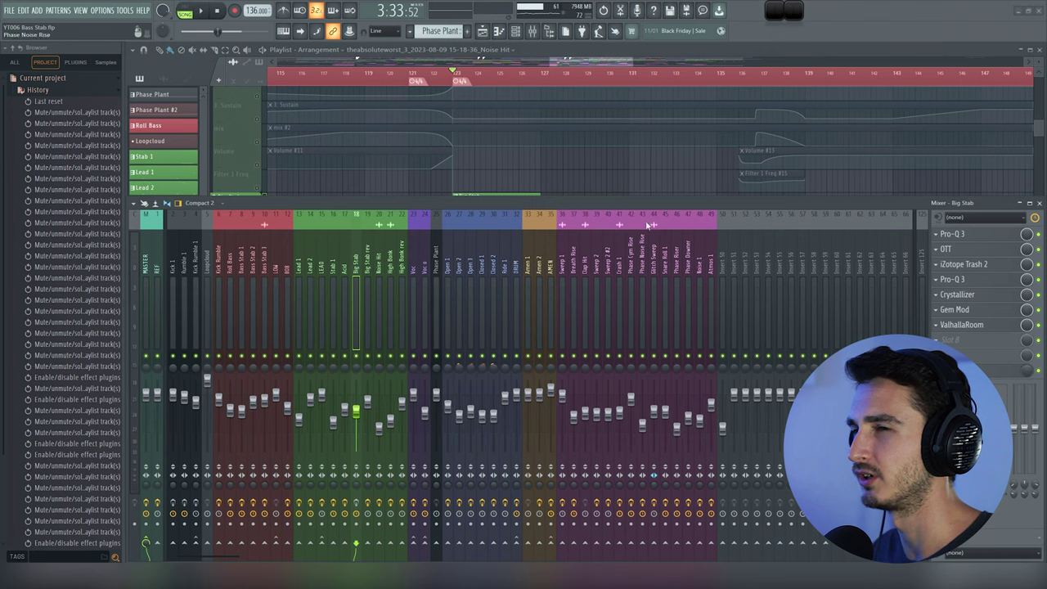
{"action": "key", "text": "F5"}
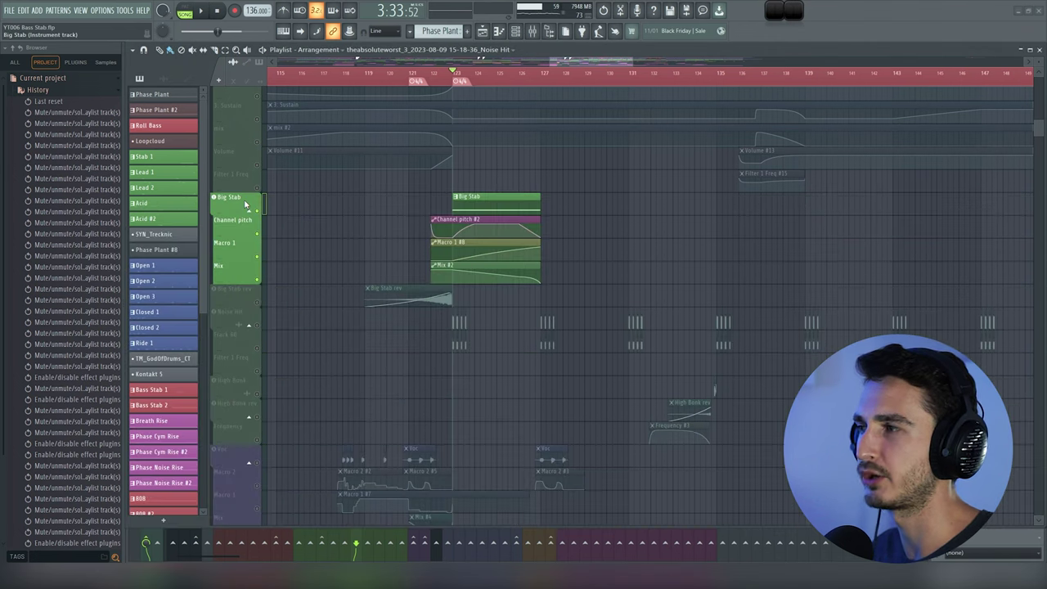
Open Big Stab's Phase Plant and bypass all Lane 1 effects to hear the dry synth
{"action": "left_click", "coordinate": [245, 205]}
{"action": "left_click_drag", "start_coordinate": [446, 28], "coordinate": [455, 39]}
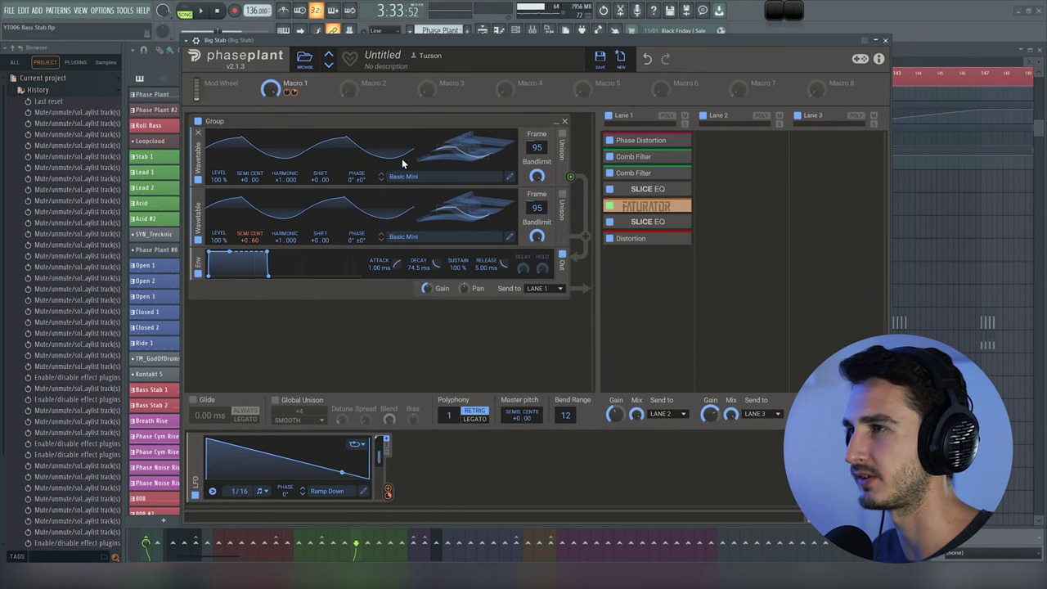
{"action": "left_click", "coordinate": [608, 116]}
{"action": "key", "text": "space"}
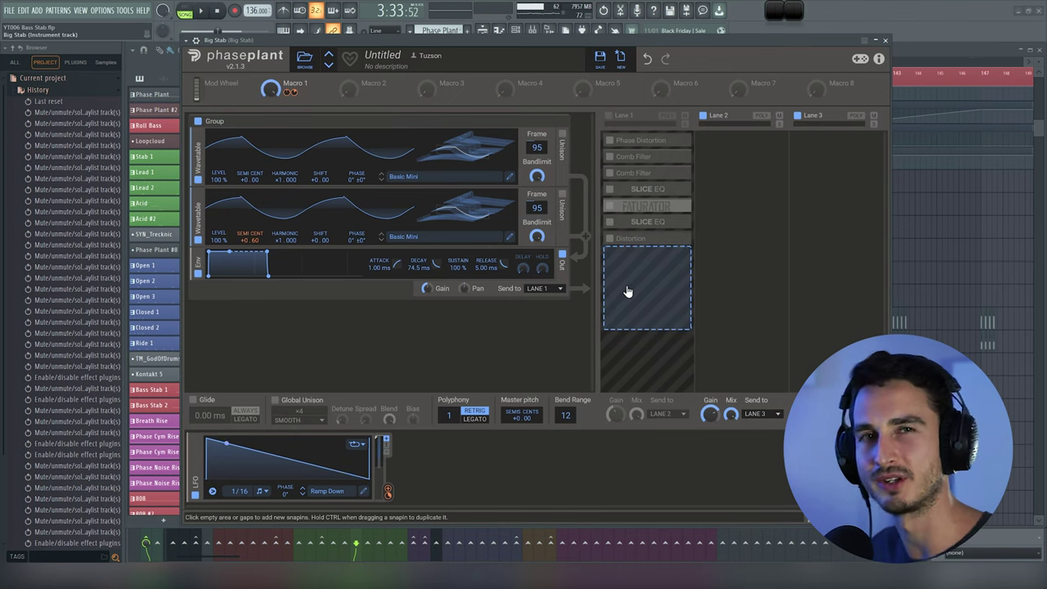
Reopen the synth and turn the second Basic Mini wavetable oscillator back on
{"action": "key", "text": "F5"}
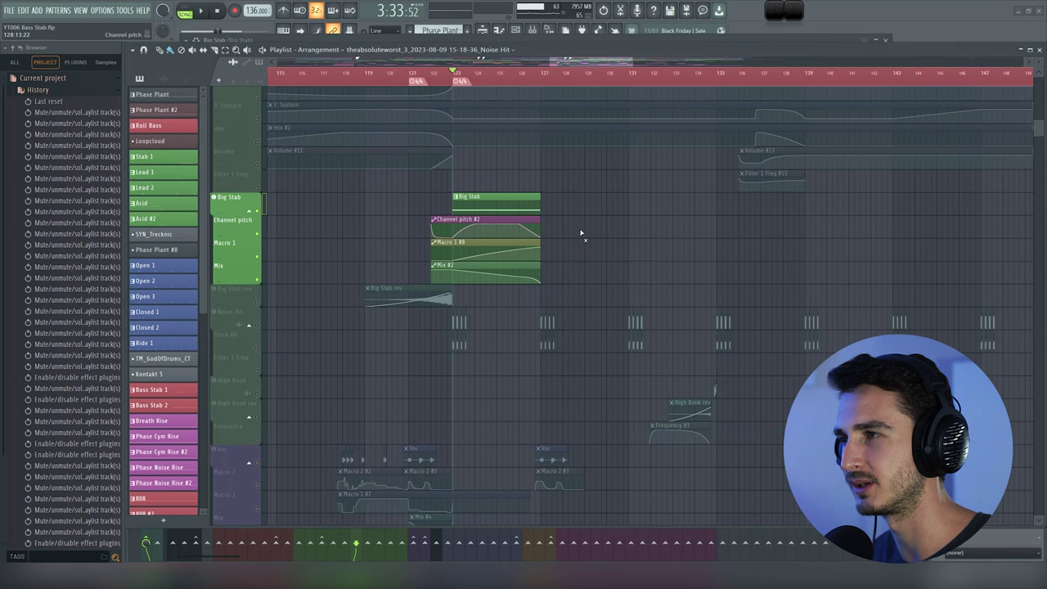
{"action": "left_click", "coordinate": [229, 204]}
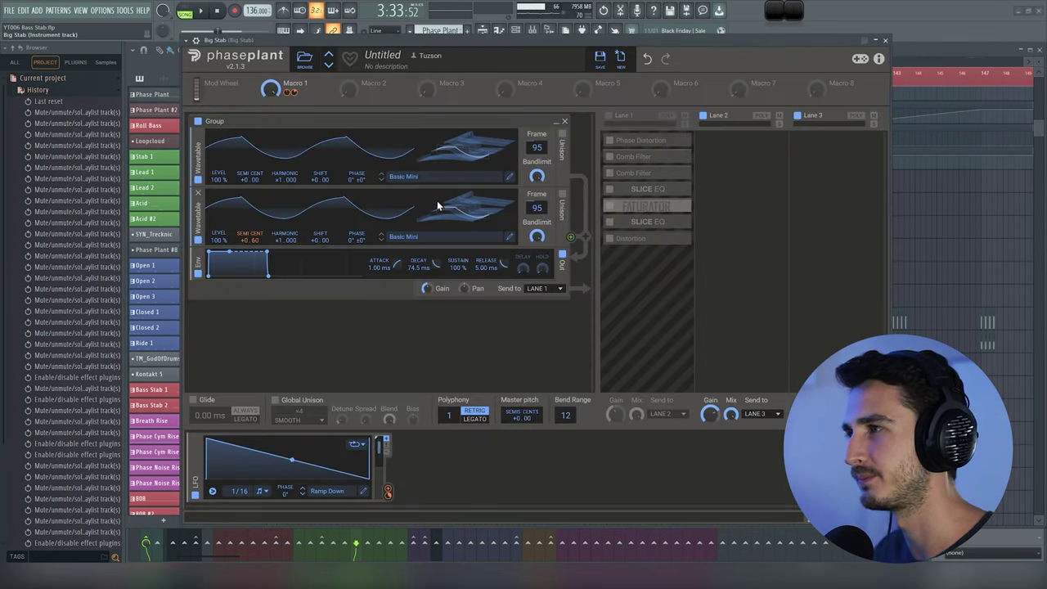
{"action": "key", "text": "space"}
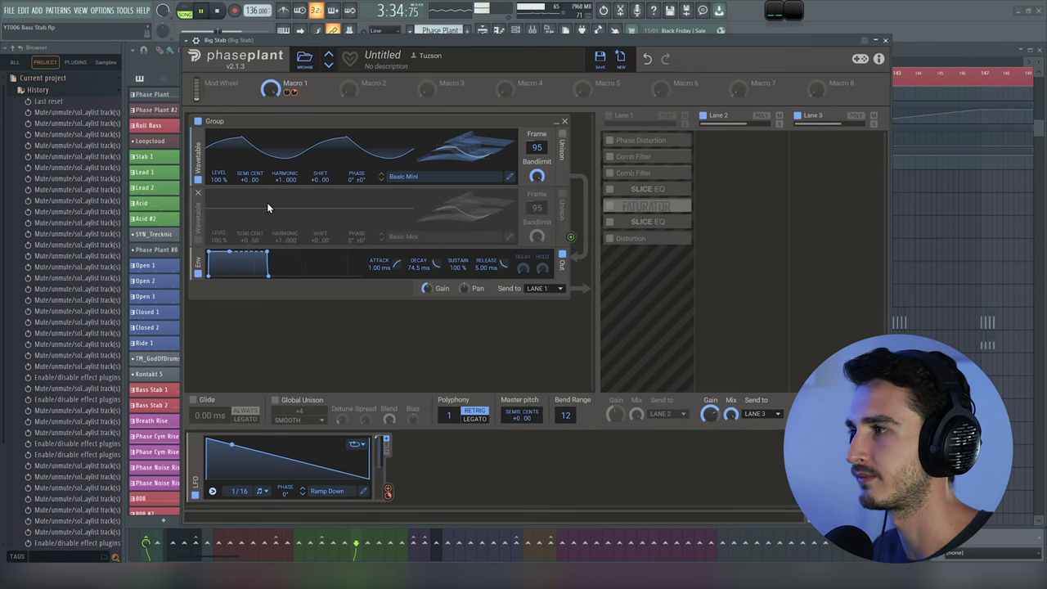
{"action": "left_click", "coordinate": [197, 240]}
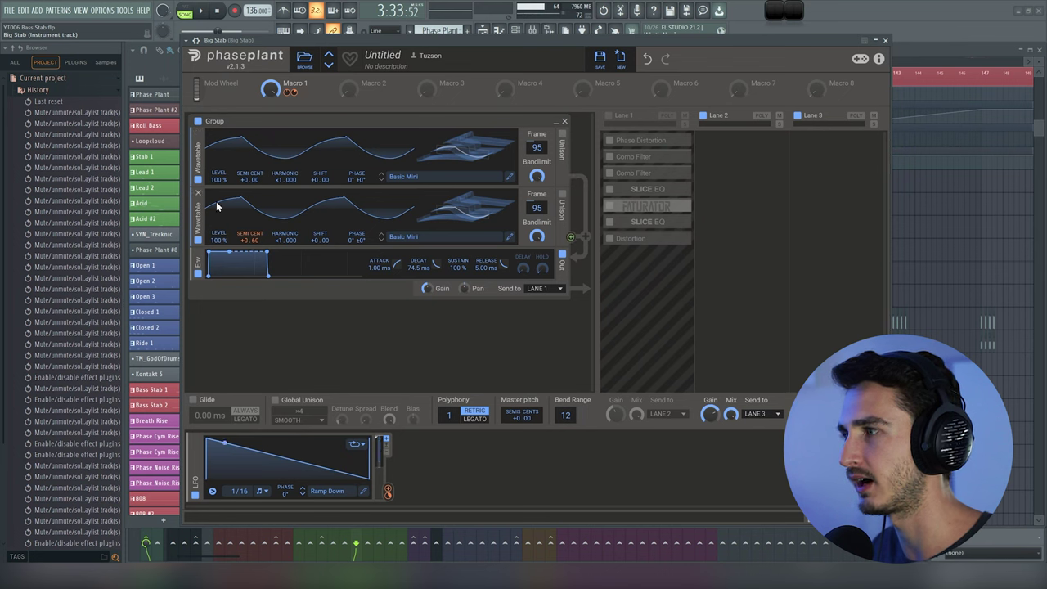
{"action": "mouse_move", "coordinate": [248, 238]}
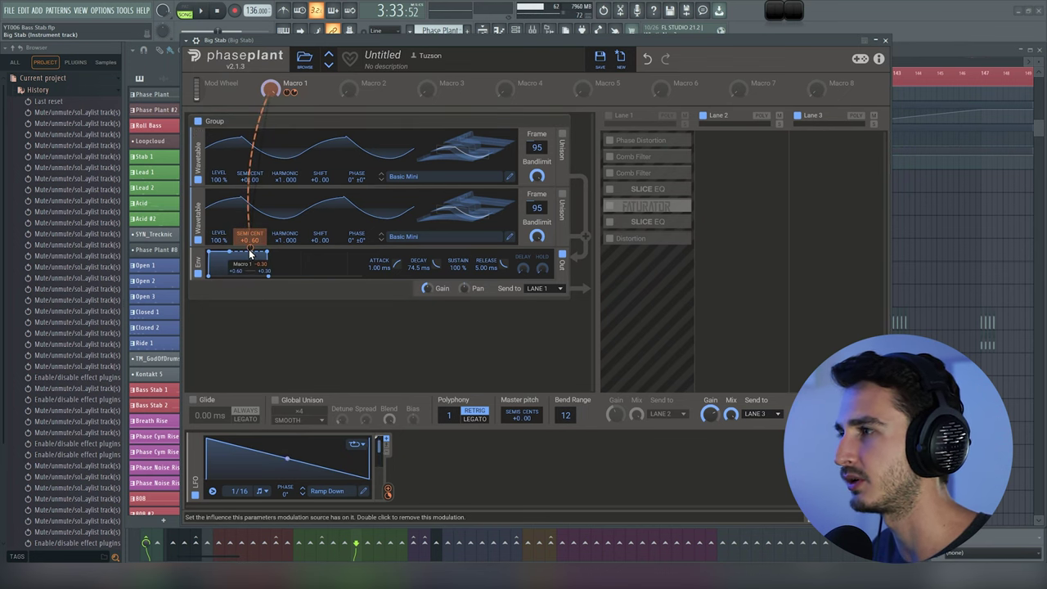
{"action": "right_click", "coordinate": [250, 254]}
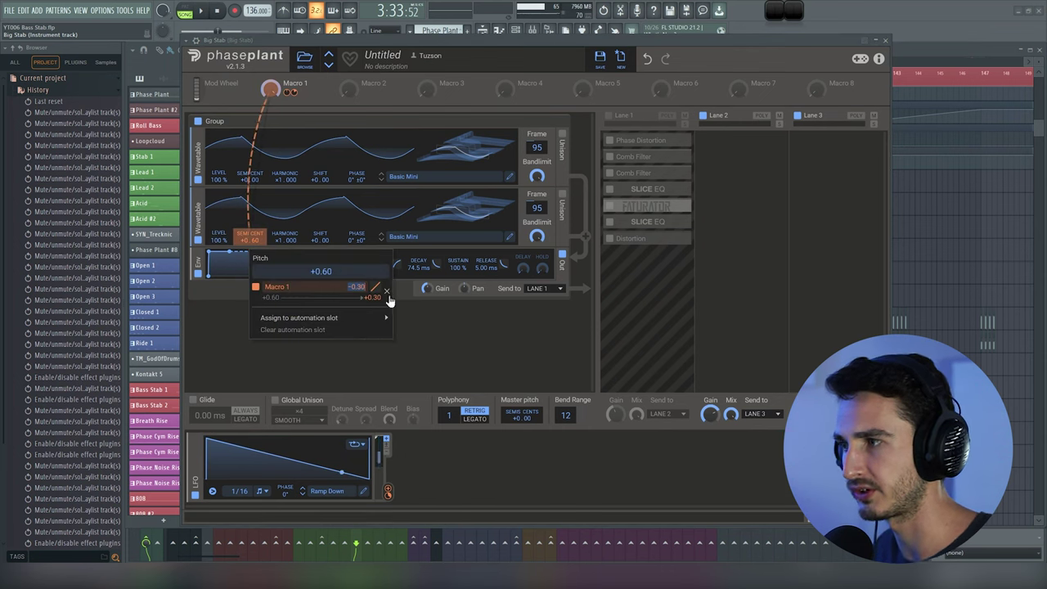
{"action": "left_click", "coordinate": [289, 191]}
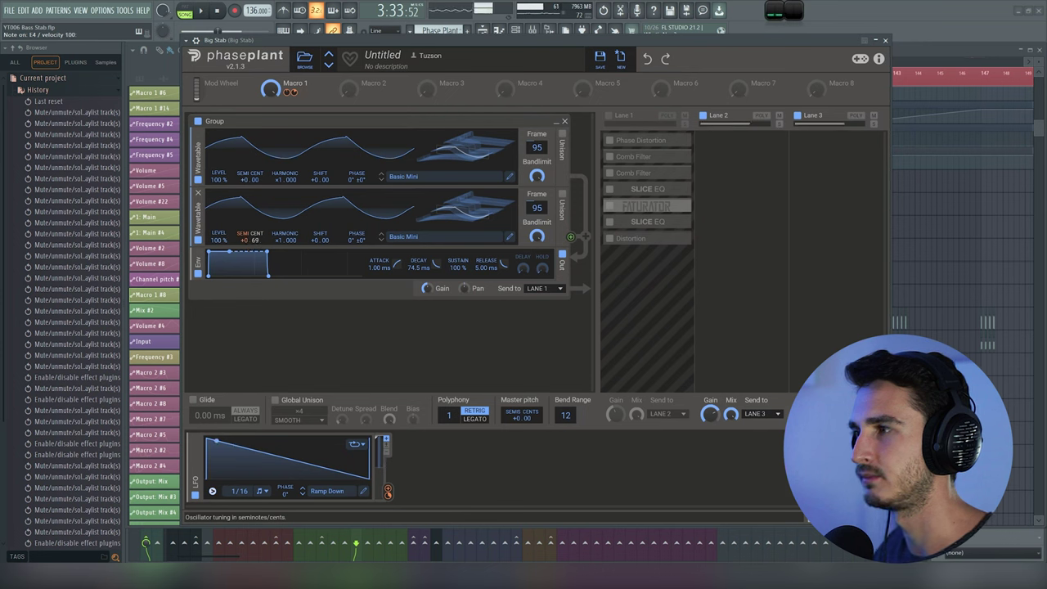
{"action": "mouse_move", "coordinate": [250, 240]}
{"action": "left_mouse_down"}
{"action": "mouse_move", "coordinate": [250, 225]}
{"action": "mouse_move", "coordinate": [250, 258]}
{"action": "mouse_move", "coordinate": [250, 247]}
{"action": "left_mouse_up"}
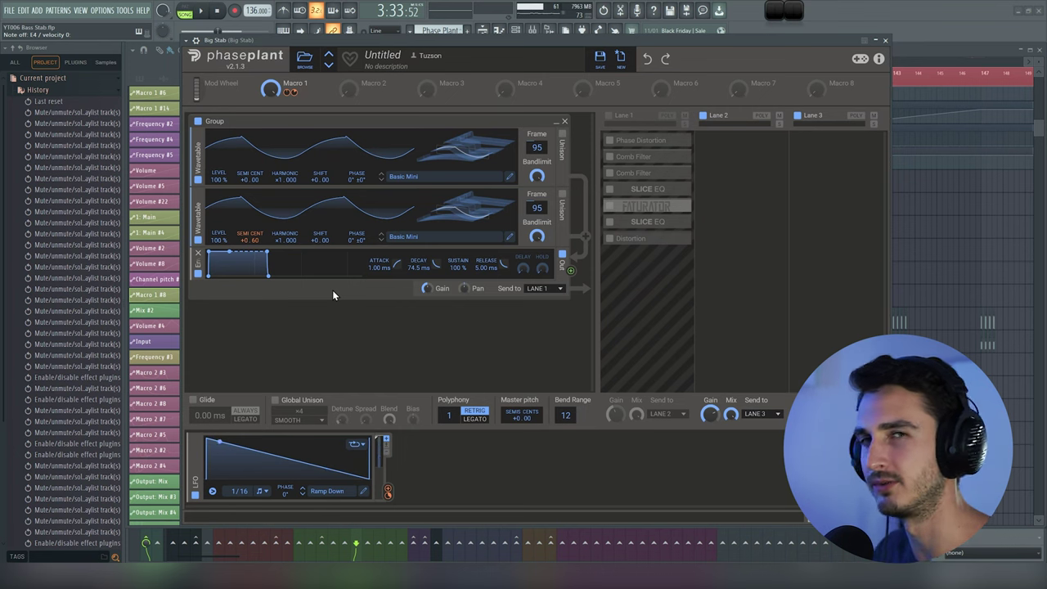
{"action": "left_click", "coordinate": [947, 243]}
{"action": "key", "text": "space"}
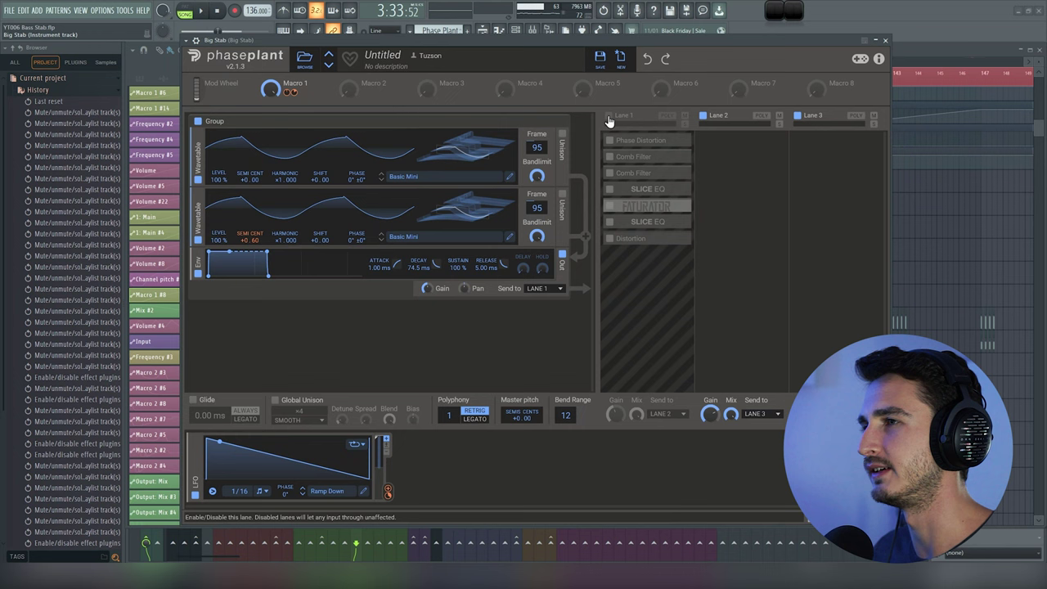
Re-enable Lane 1, bypassing both Slice EQs, Faturator and Distortion while keeping Phase Distortion
{"action": "left_click", "coordinate": [609, 157]}
{"action": "left_click", "coordinate": [610, 173]}
{"action": "left_click", "coordinate": [609, 189]}
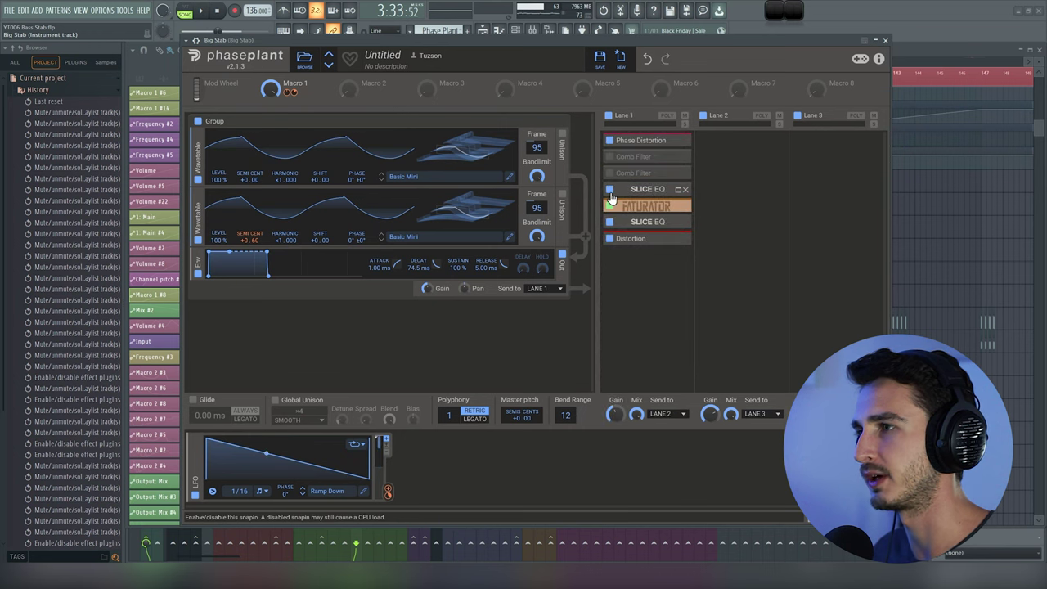
{"action": "left_click", "coordinate": [610, 206]}
{"action": "left_click", "coordinate": [610, 222]}
{"action": "left_click", "coordinate": [609, 238]}
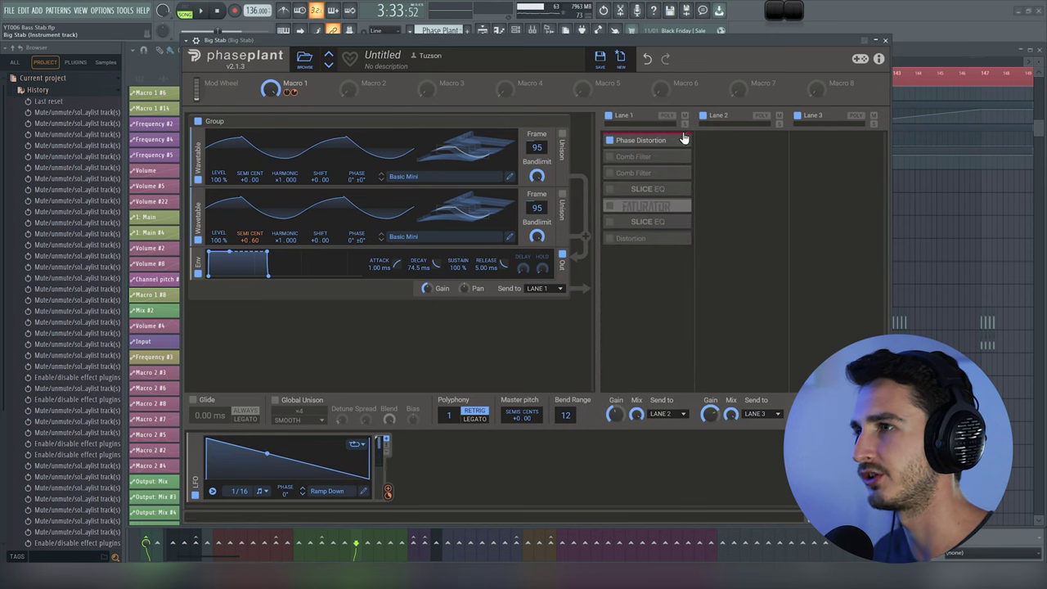
{"action": "left_click", "coordinate": [647, 140]}
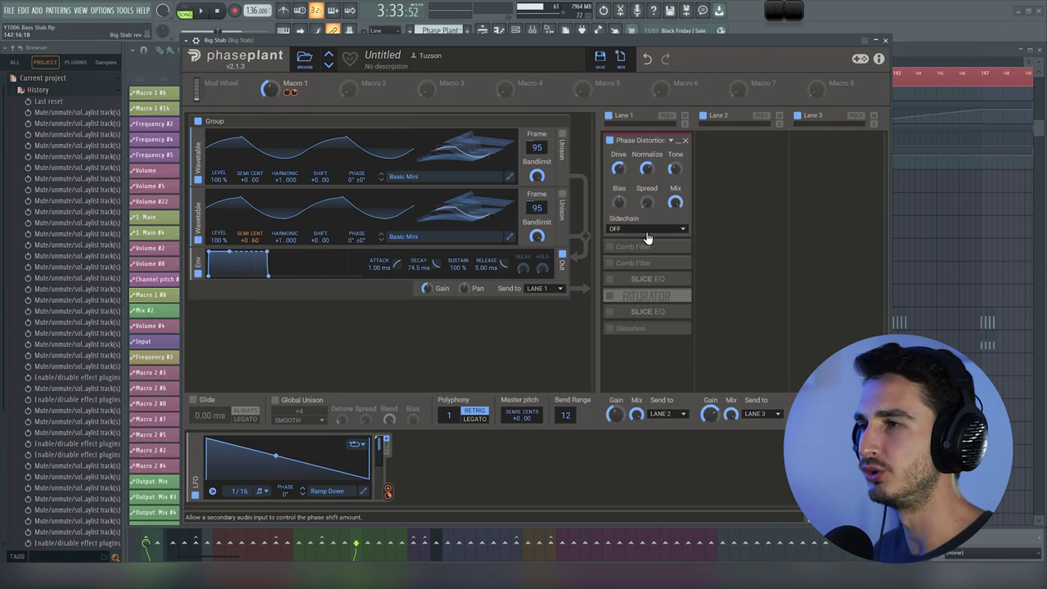
Enable and expand both Comb Filters, tuned to 260 Hz and 156 Hz
{"action": "left_click", "coordinate": [609, 246]}
{"action": "left_click", "coordinate": [609, 263]}
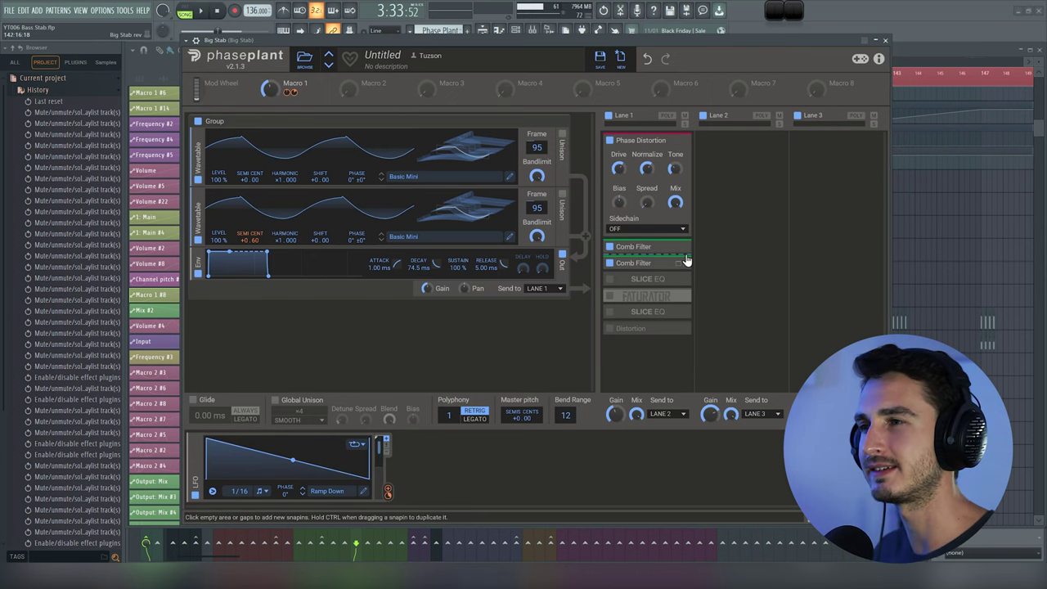
{"action": "left_click", "coordinate": [679, 246]}
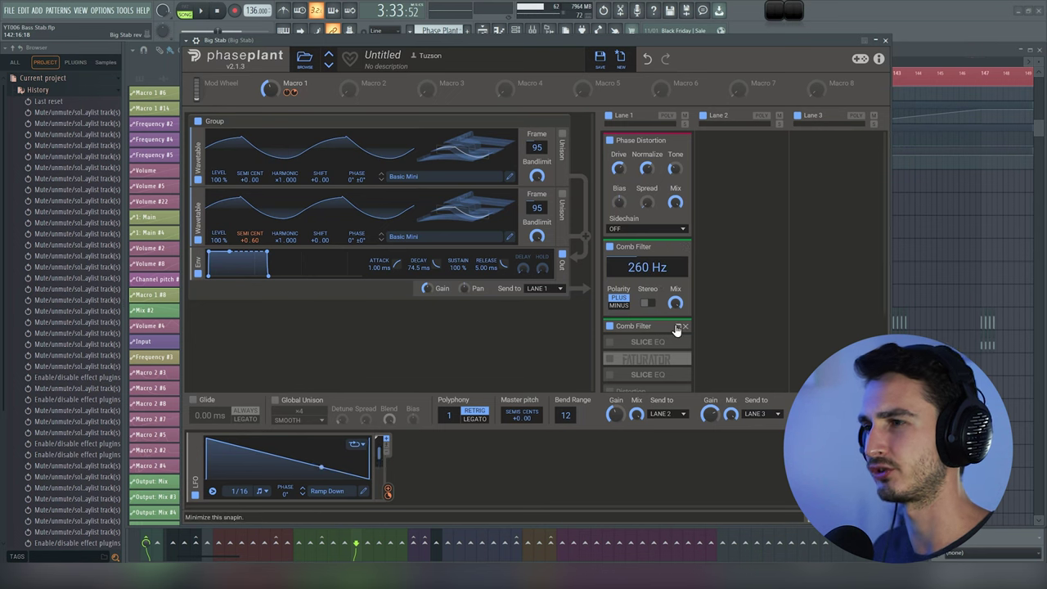
{"action": "left_click", "coordinate": [679, 326]}
{"action": "scroll", "coordinate": [674, 257], "scroll_direction": "down", "scroll_amount": 1}
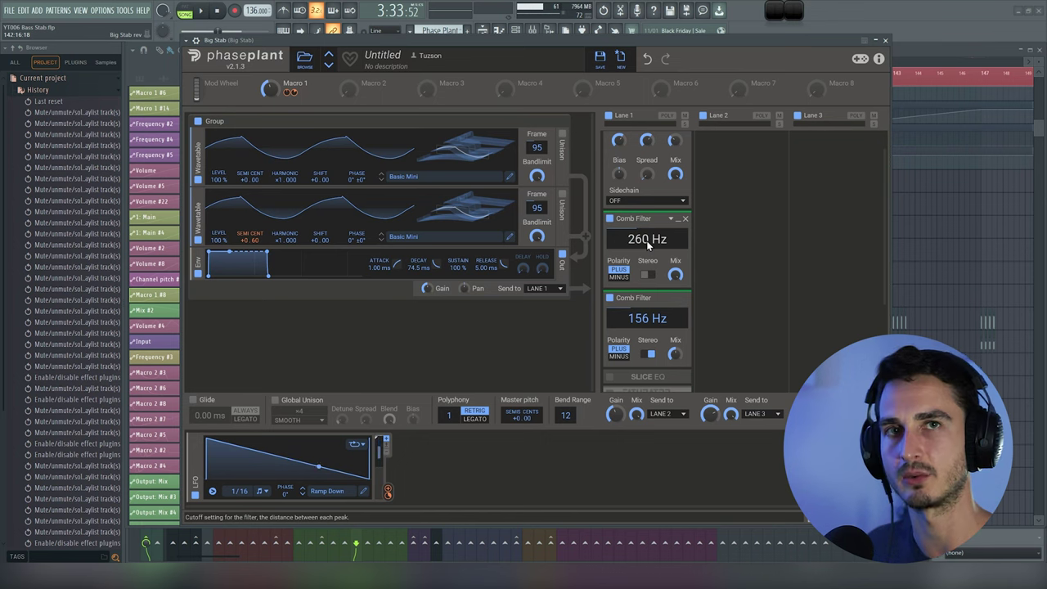
{"action": "scroll", "coordinate": [647, 245], "scroll_direction": "down", "scroll_amount": 1}
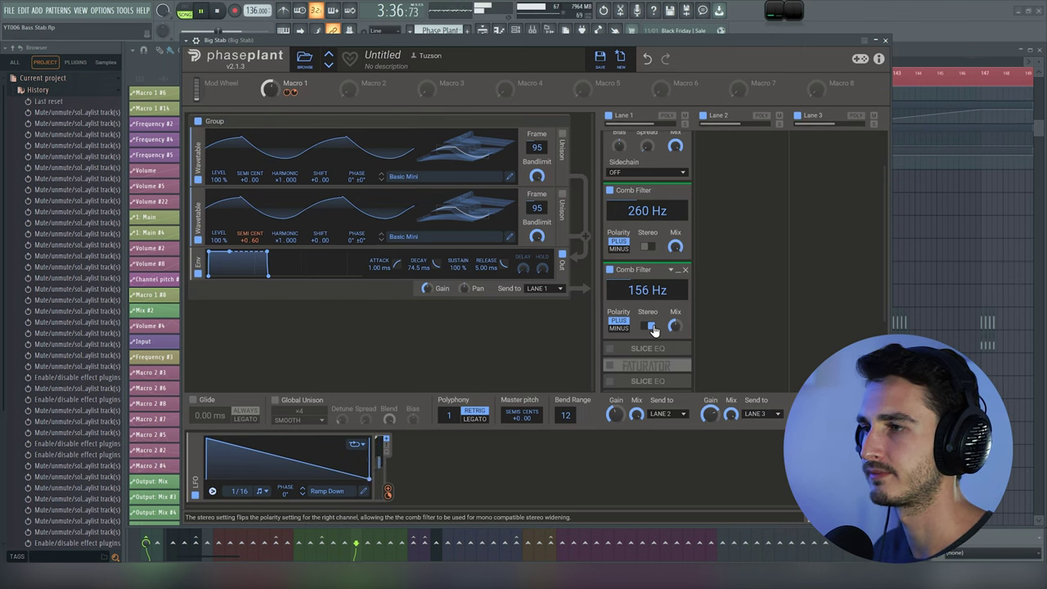
Expand the Slice EQ, review its curve in the full editor, and audition the stab
{"action": "scroll", "coordinate": [653, 329], "scroll_direction": "down", "scroll_amount": 2}
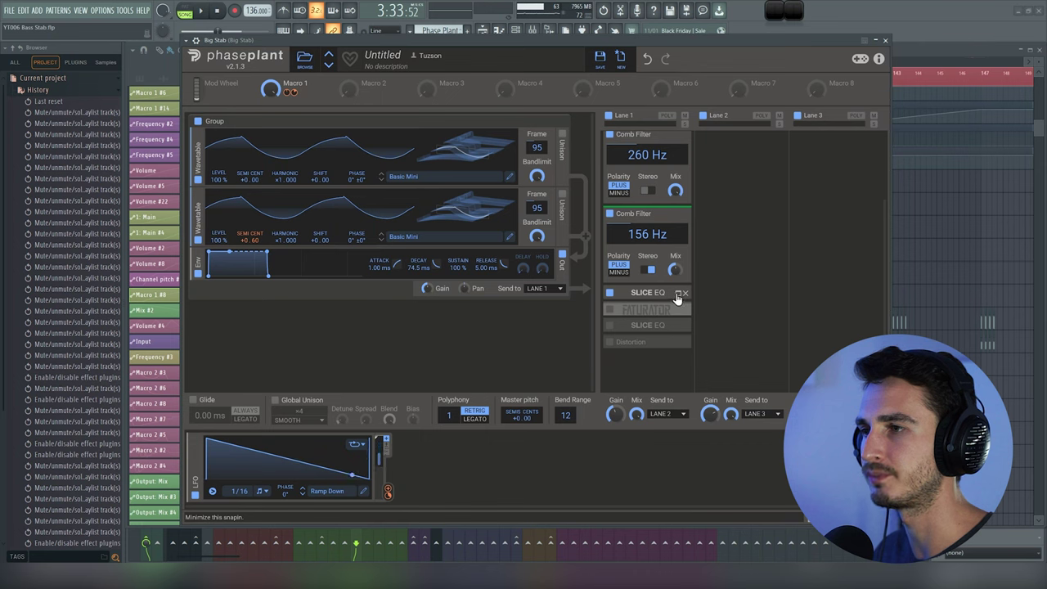
{"action": "left_click", "coordinate": [678, 294]}
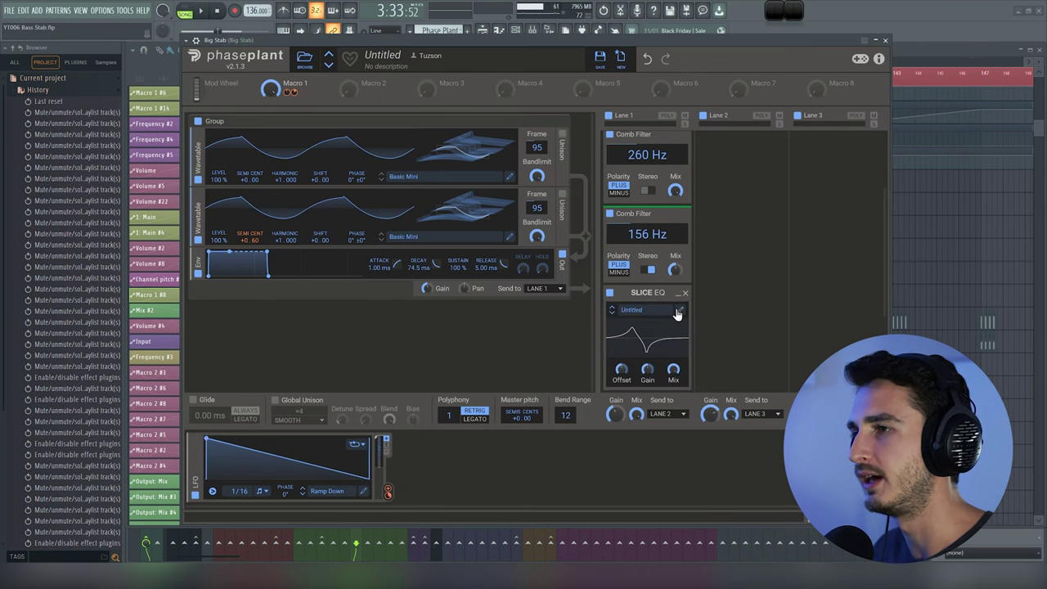
{"action": "left_click", "coordinate": [679, 311]}
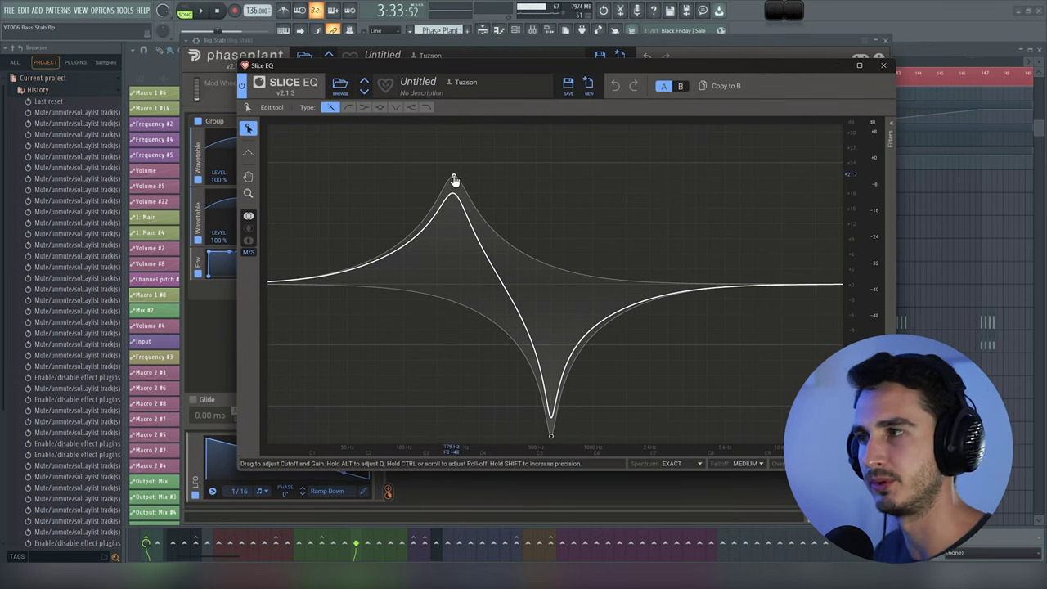
{"action": "left_click", "coordinate": [884, 64]}
{"action": "key", "text": "space"}
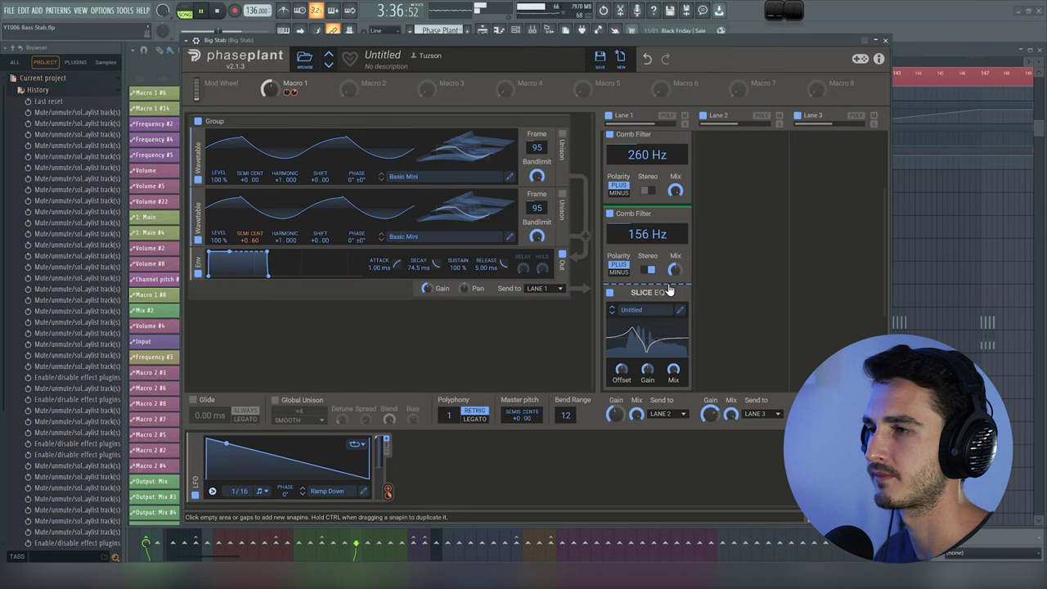
Expand the Faturator to show Drive, Fuzz, Color and Mix, and audition the stab
{"action": "scroll", "coordinate": [670, 290], "scroll_direction": "down", "scroll_amount": 2}
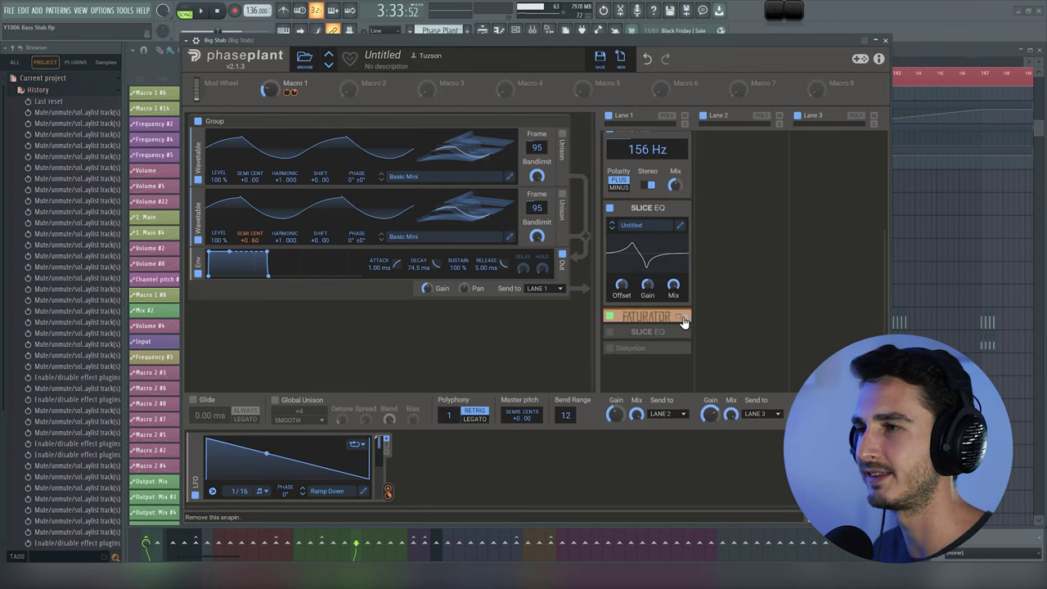
{"action": "left_click", "coordinate": [683, 320]}
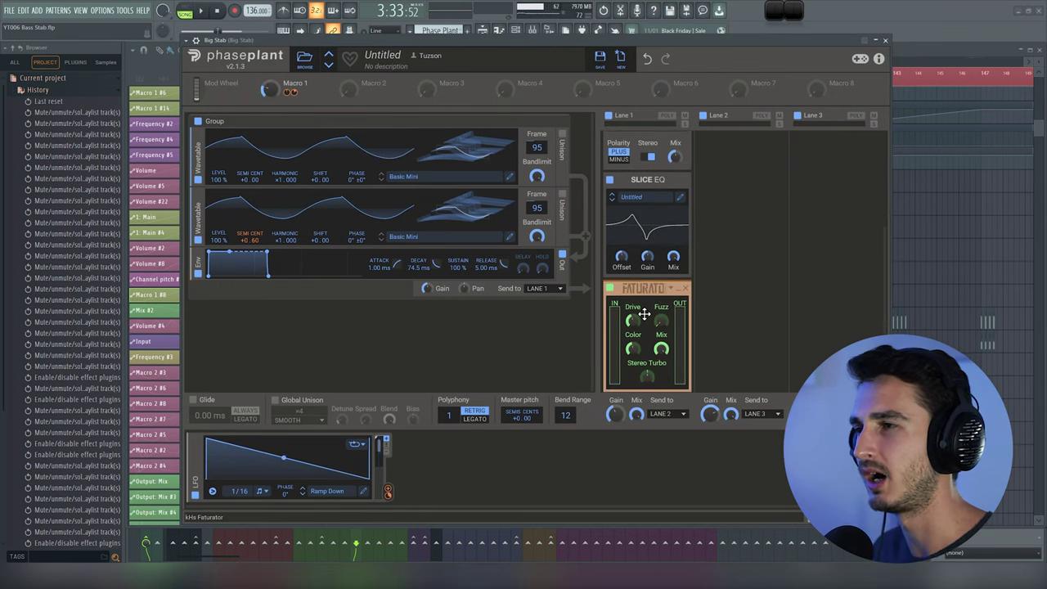
{"action": "scroll", "coordinate": [646, 320], "scroll_direction": "down", "scroll_amount": 1}
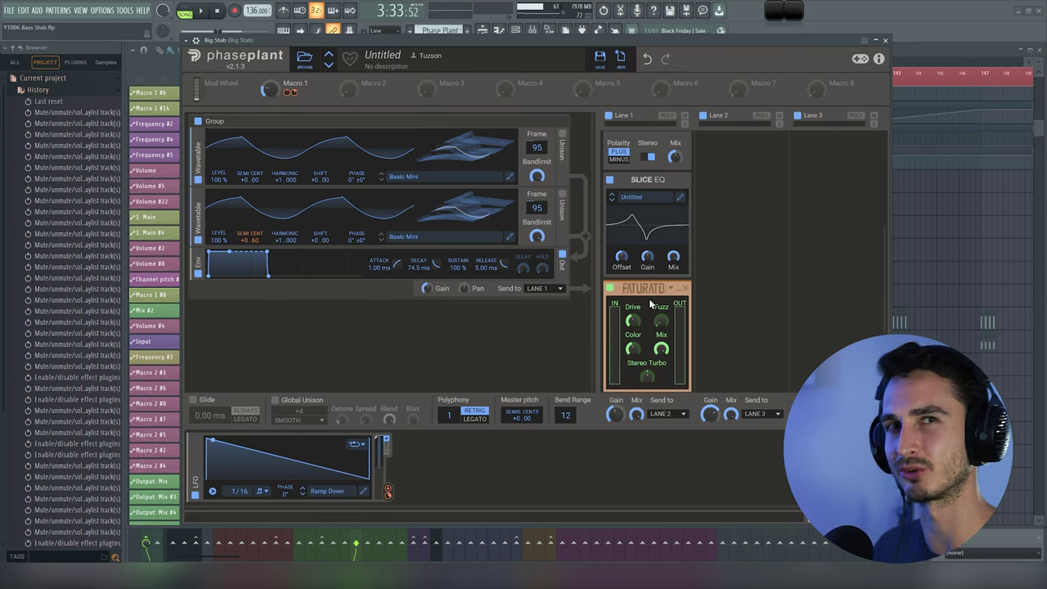
{"action": "key", "text": "space"}
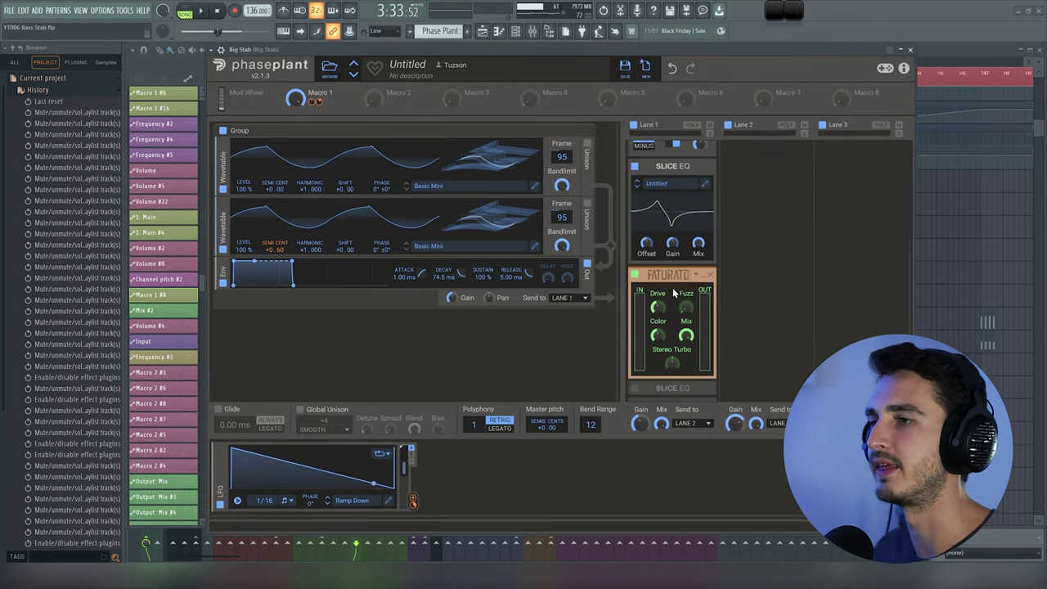
Enable the second Slice EQ after the Faturator, raise its Offset to lift the notch, and audition
{"action": "scroll", "coordinate": [673, 292], "scroll_direction": "down", "scroll_amount": 2}
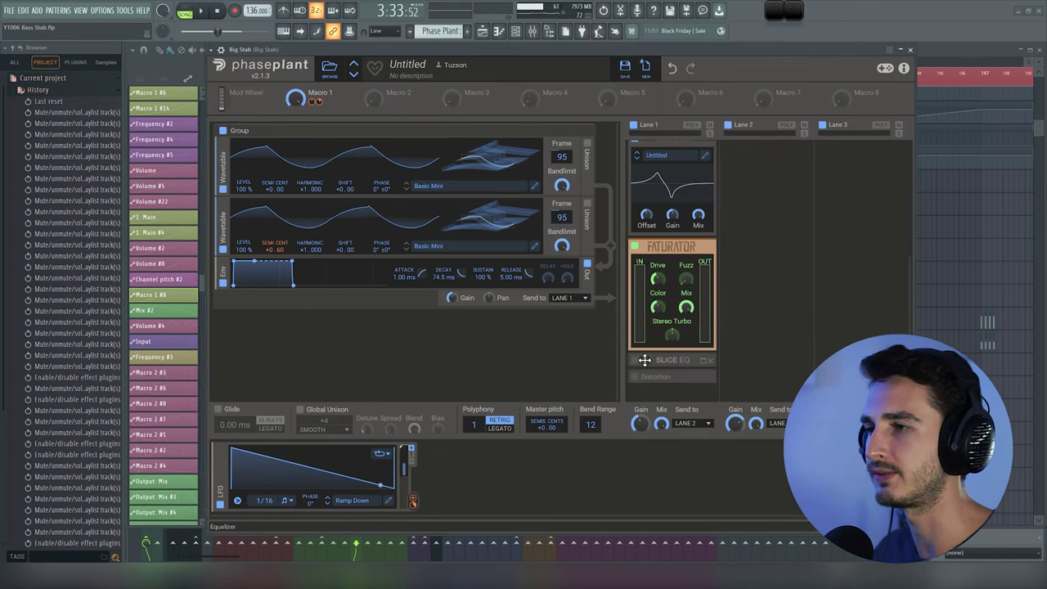
{"action": "left_click", "coordinate": [702, 360]}
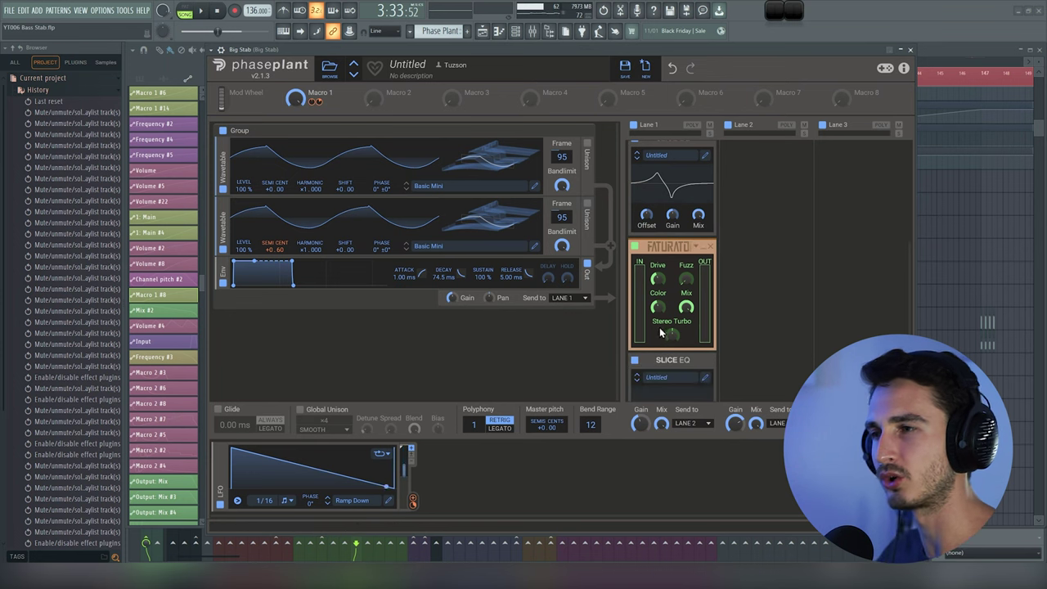
{"action": "scroll", "coordinate": [660, 327], "scroll_direction": "down", "scroll_amount": 2}
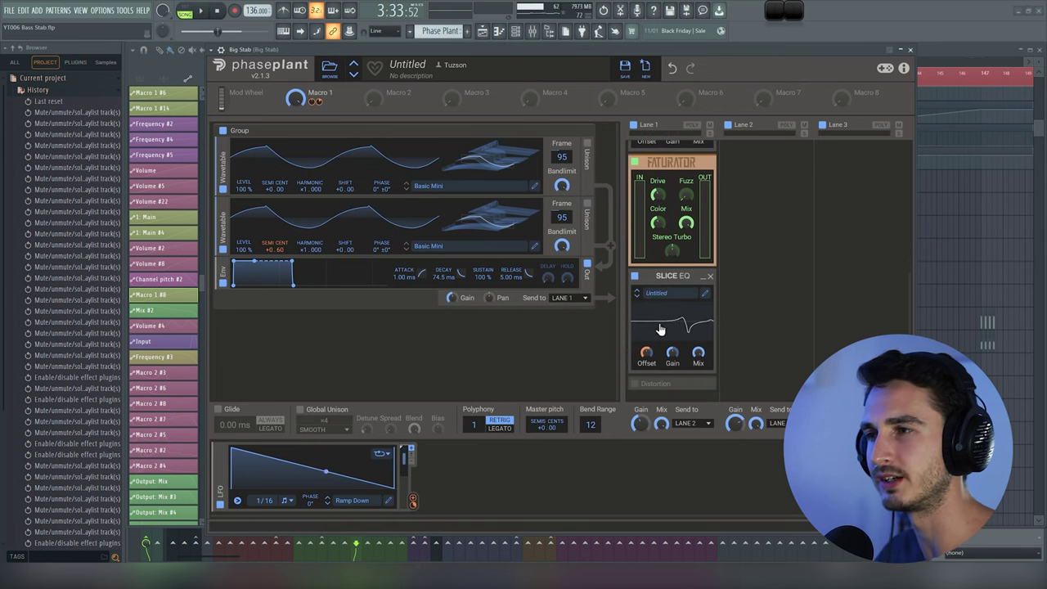
{"action": "left_click", "coordinate": [707, 297]}
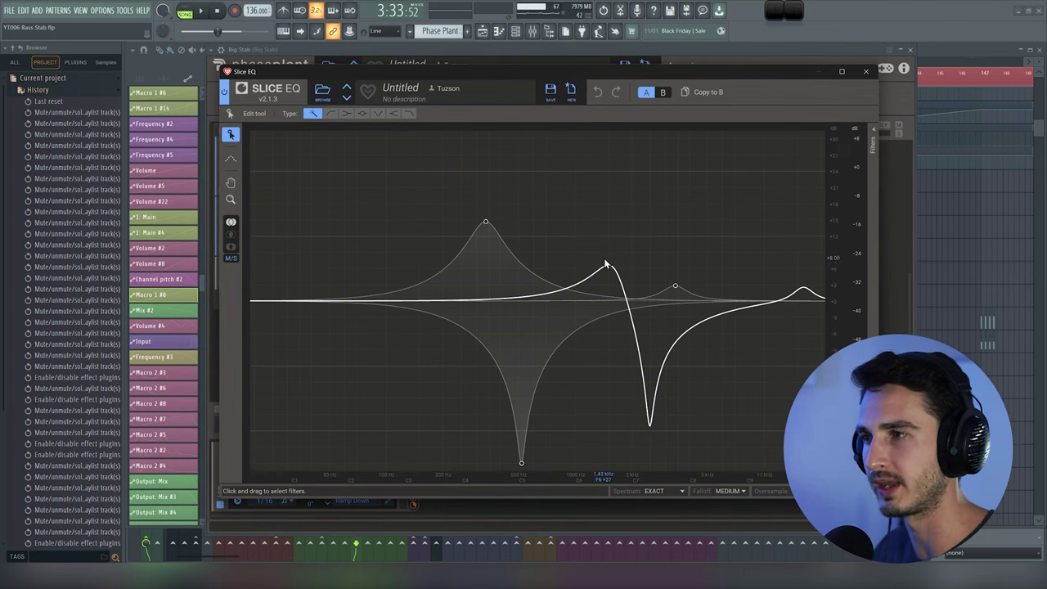
{"action": "left_click", "coordinate": [868, 73]}
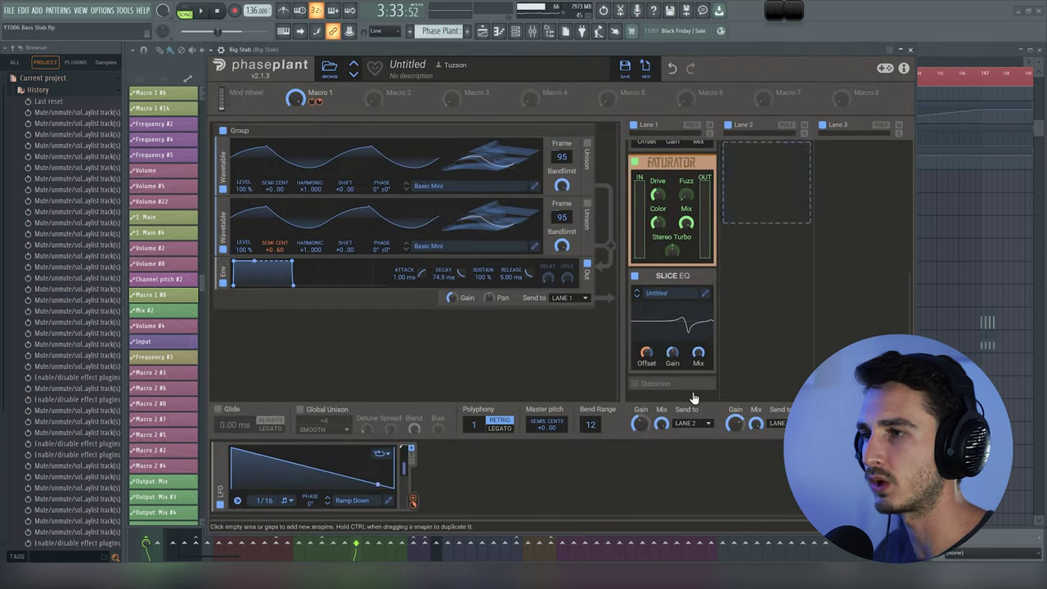
{"action": "left_click_drag", "start_coordinate": [647, 352], "coordinate": [646, 422]}
{"action": "left_click_drag", "start_coordinate": [648, 350], "coordinate": [648, 338]}
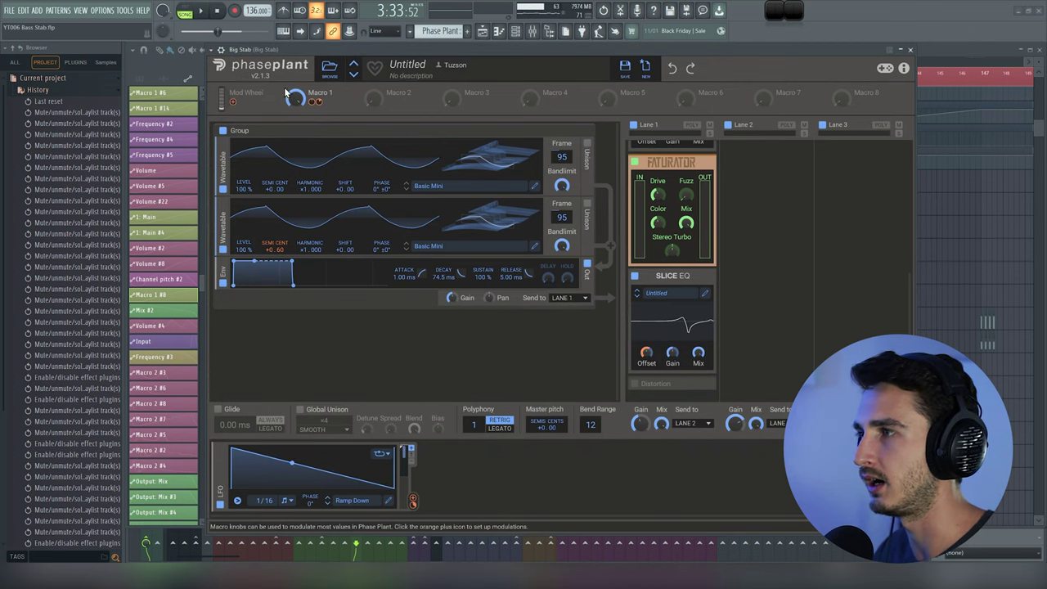
{"action": "key", "text": "space"}
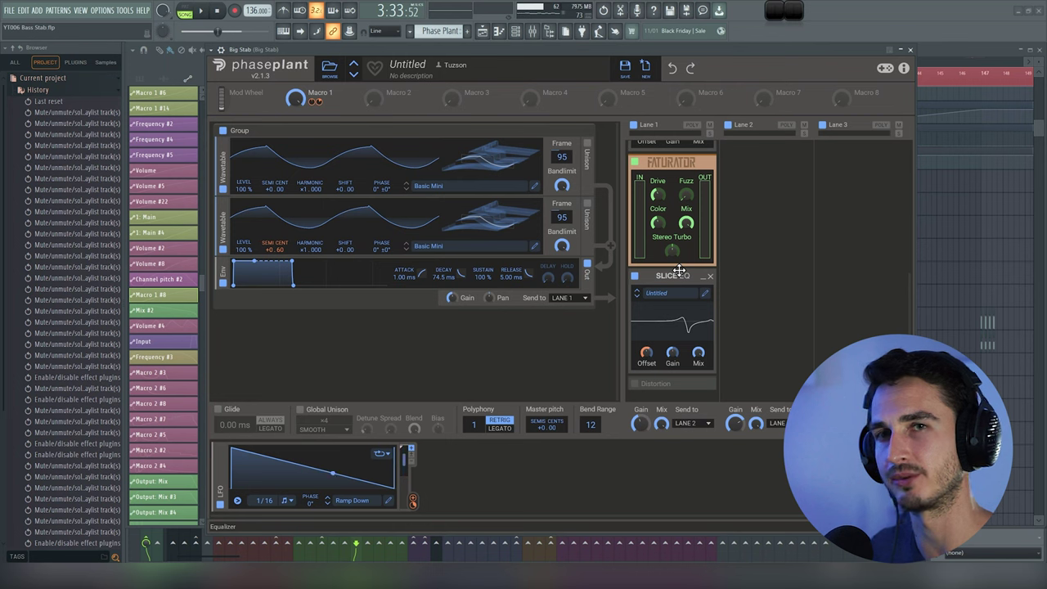
Enable and expand the Foldback Distortion after the Slice EQ in Lane 1
{"action": "scroll", "coordinate": [679, 271], "scroll_direction": "down", "scroll_amount": 1}
{"action": "left_click", "coordinate": [635, 376]}
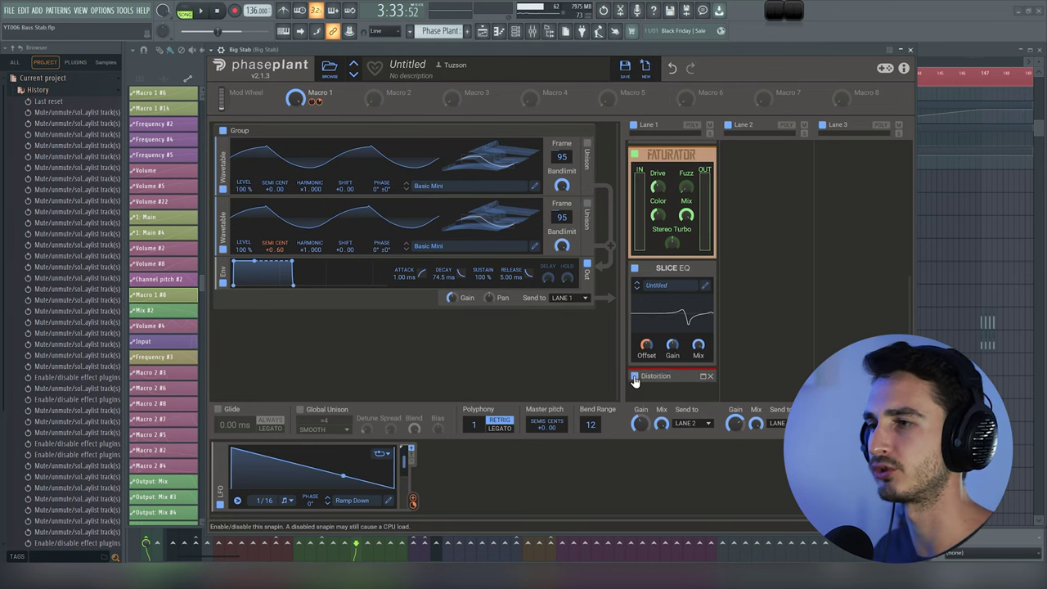
{"action": "left_click", "coordinate": [703, 377]}
{"action": "scroll", "coordinate": [678, 339], "scroll_direction": "down", "scroll_amount": 2}
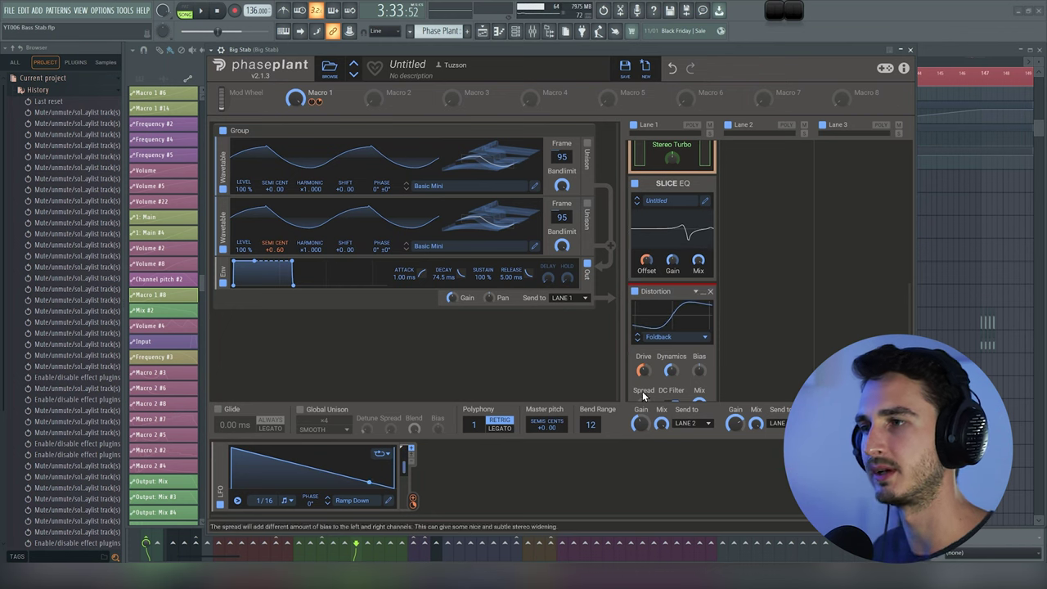
{"action": "scroll", "coordinate": [663, 303], "scroll_direction": "down", "scroll_amount": 2}
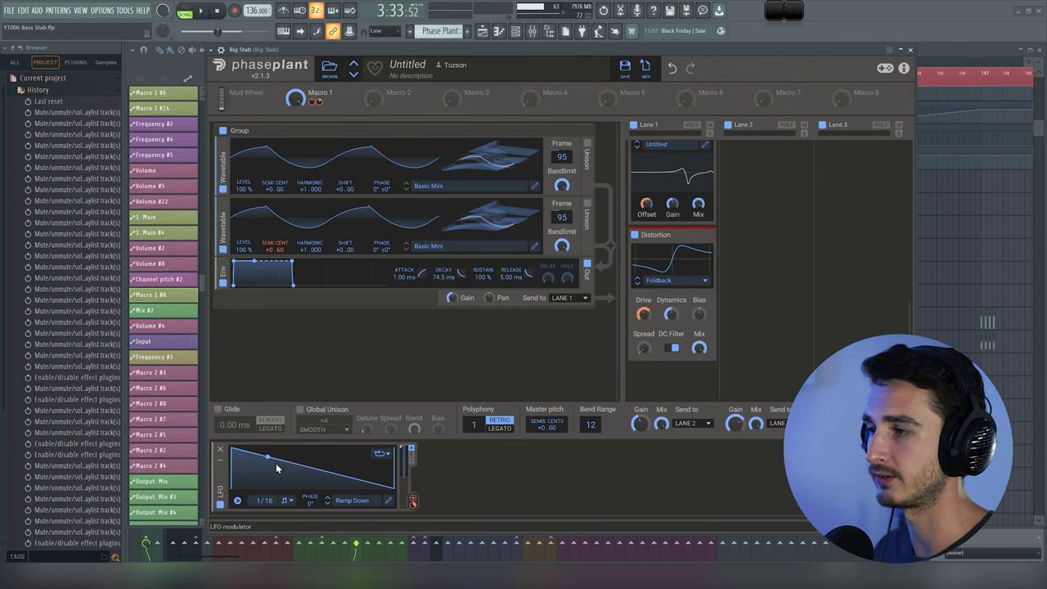
Reshape then undo the 1/16 Ramp Down LFO curve, toggle the LFO off and on, and close Phase Plant
{"action": "left_click_drag", "start_coordinate": [276, 463], "coordinate": [353, 479]}
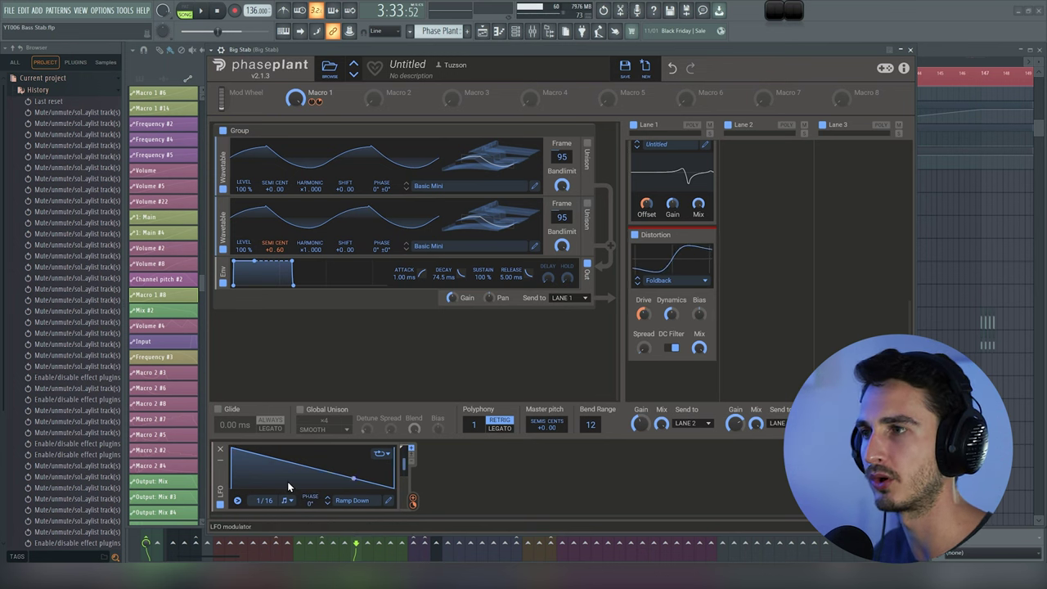
{"action": "key", "text": "ctrl+z"}
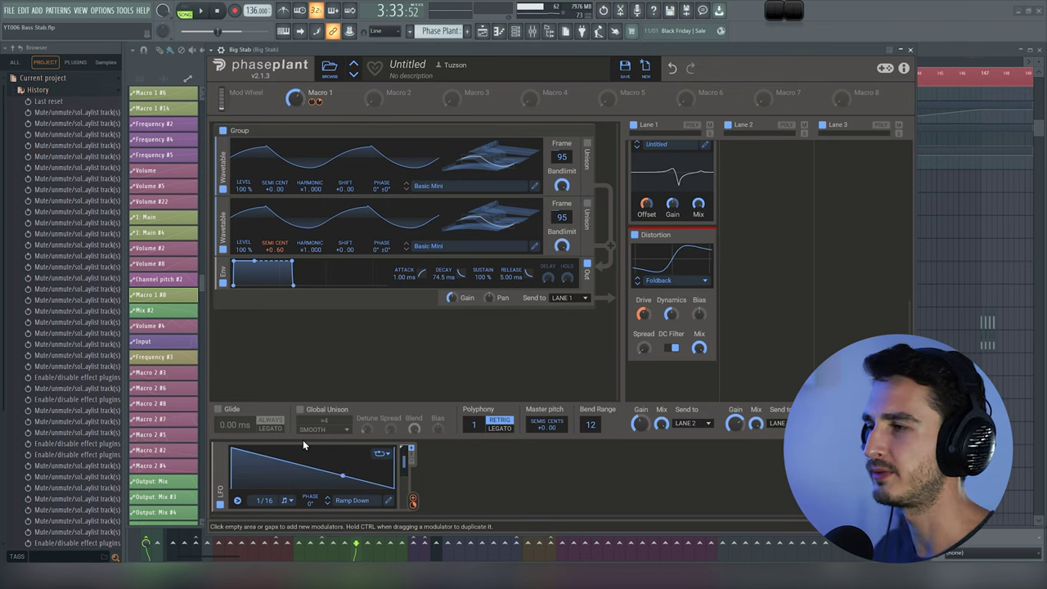
{"action": "left_click", "coordinate": [220, 507]}
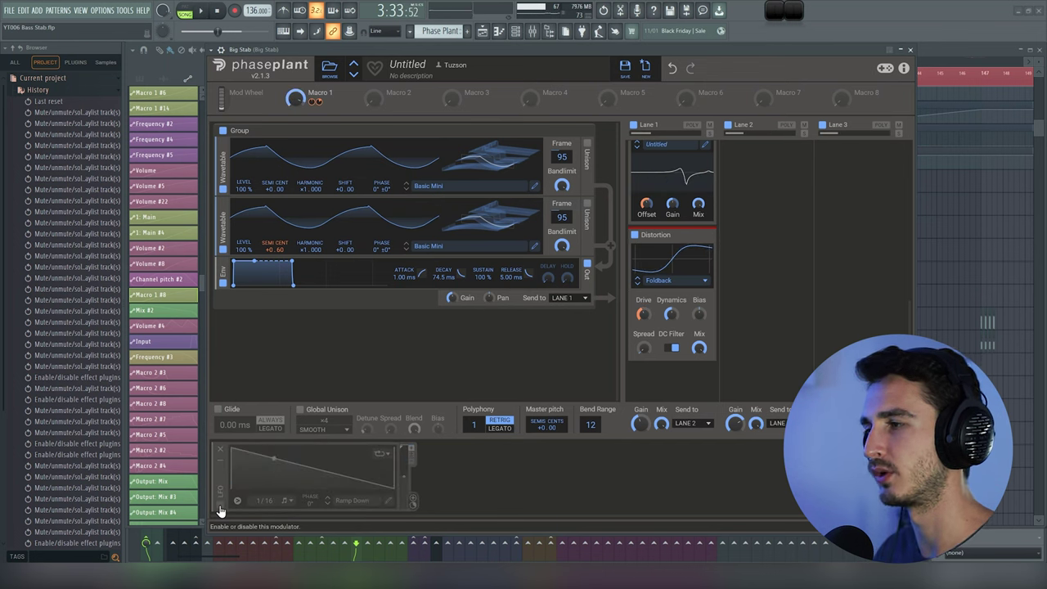
{"action": "left_click", "coordinate": [220, 507]}
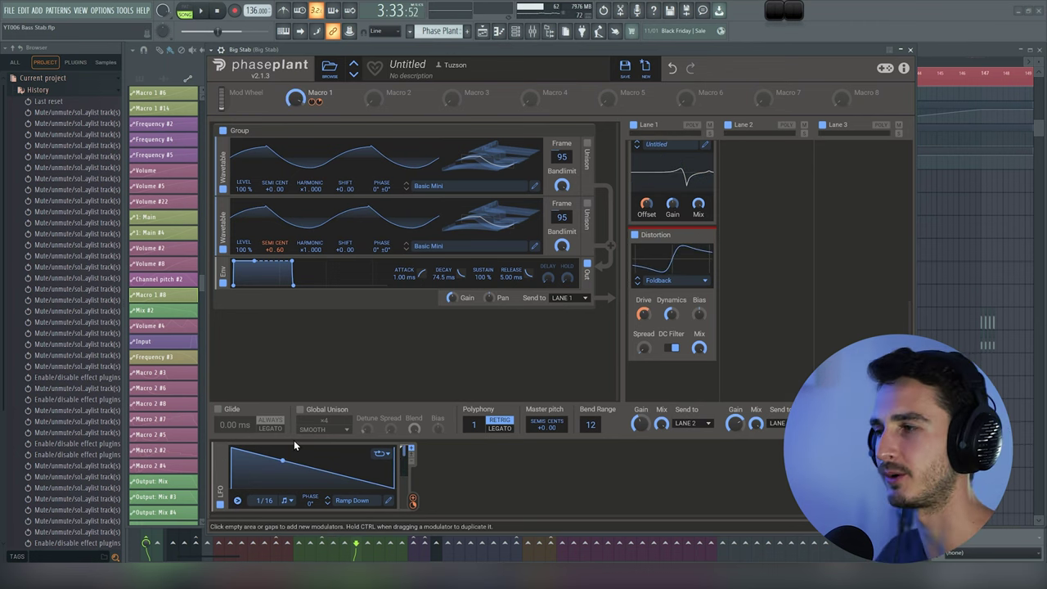
{"action": "scroll", "coordinate": [660, 243], "scroll_direction": "down", "scroll_amount": 5}
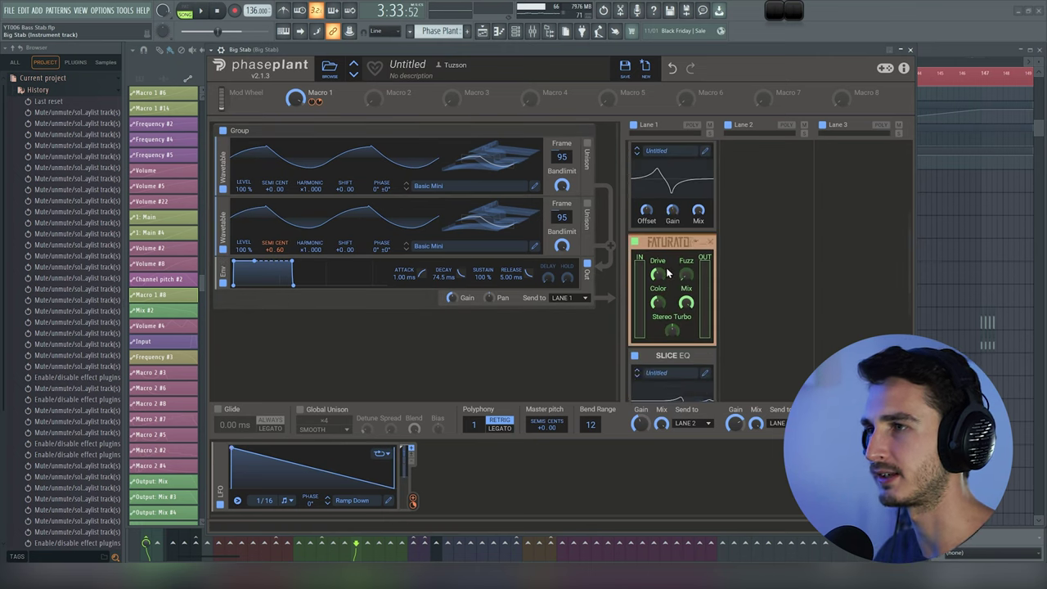
{"action": "left_click", "coordinate": [910, 50]}
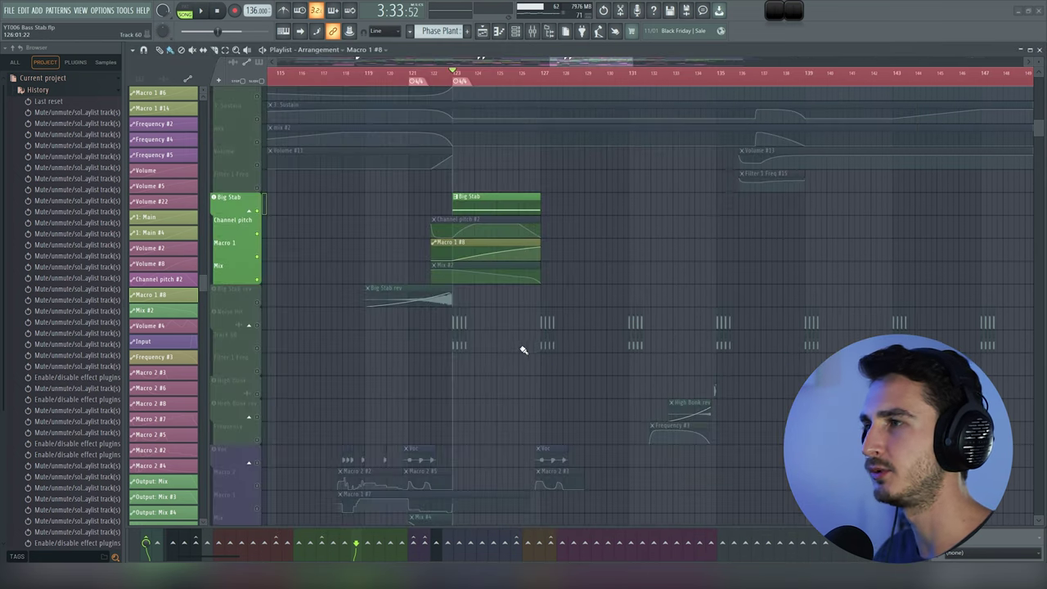
Open the first Pro-Q 3 on the Big Stab mixer insert
{"action": "key", "text": "F9"}
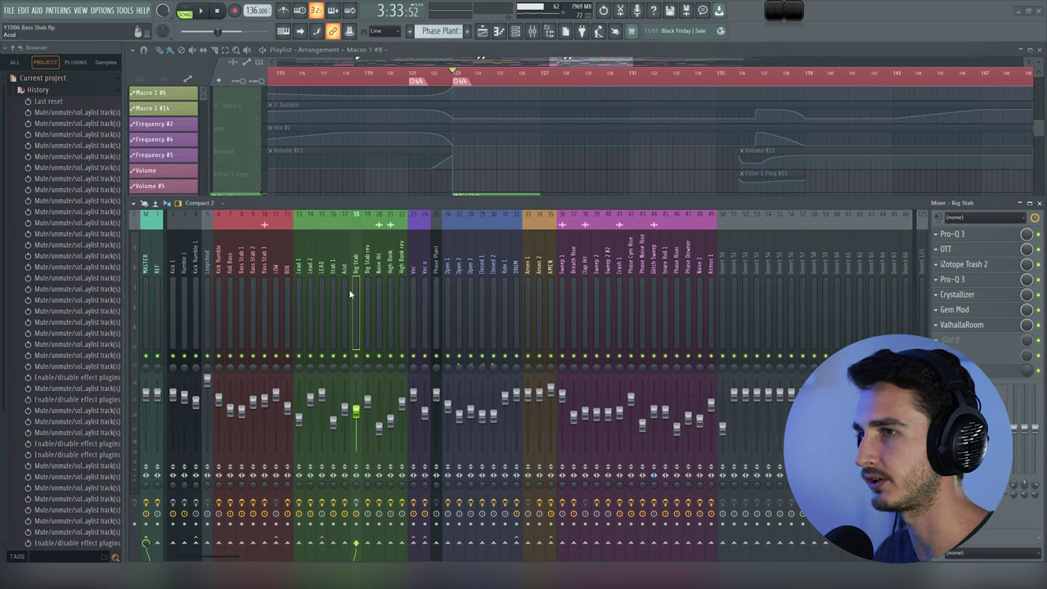
{"action": "left_click", "coordinate": [971, 239]}
{"action": "left_click_drag", "start_coordinate": [497, 106], "coordinate": [480, 103]}
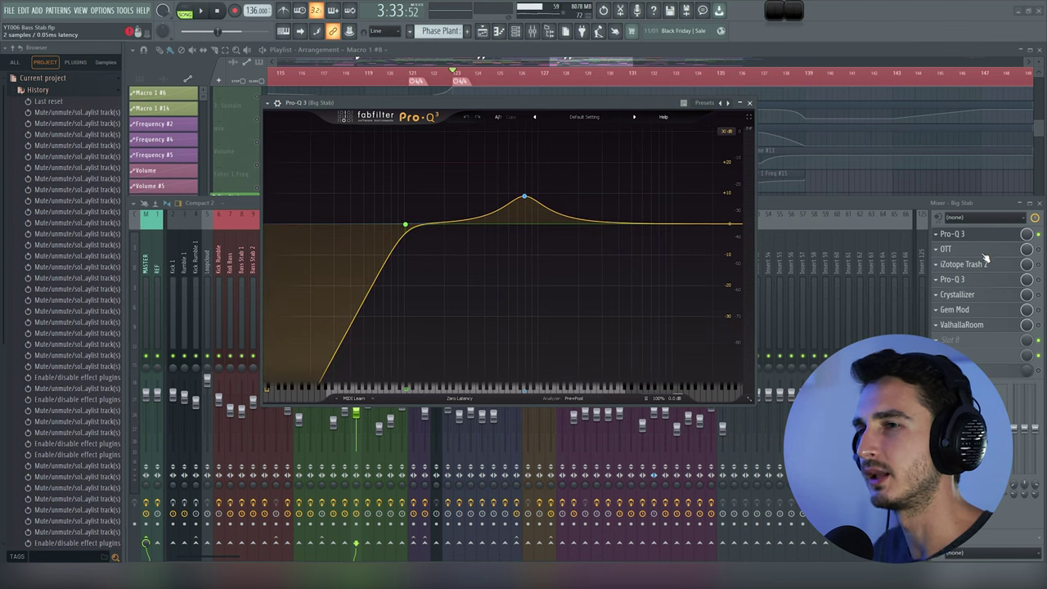
{"action": "left_click", "coordinate": [1041, 254]}
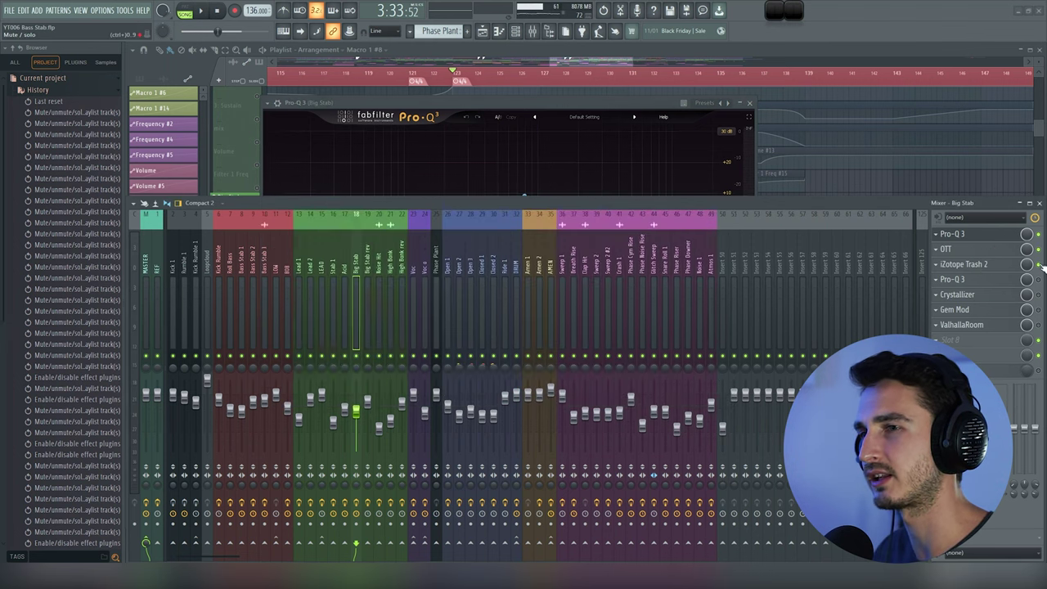
{"action": "left_click", "coordinate": [573, 99]}
{"action": "left_click_drag", "start_coordinate": [573, 99], "coordinate": [582, 116]}
Bypass and re-enable the Pro-Q 3 bell boost during playback, then close Pro-Q 3
{"action": "mouse_move", "coordinate": [537, 213]}
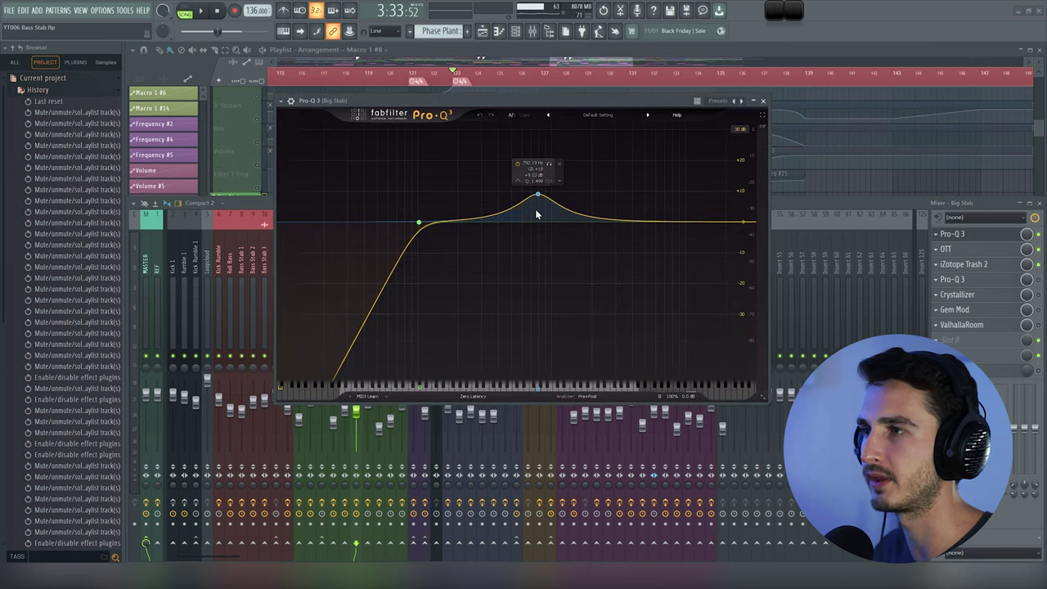
{"action": "left_click", "coordinate": [517, 164]}
{"action": "key", "text": "space"}
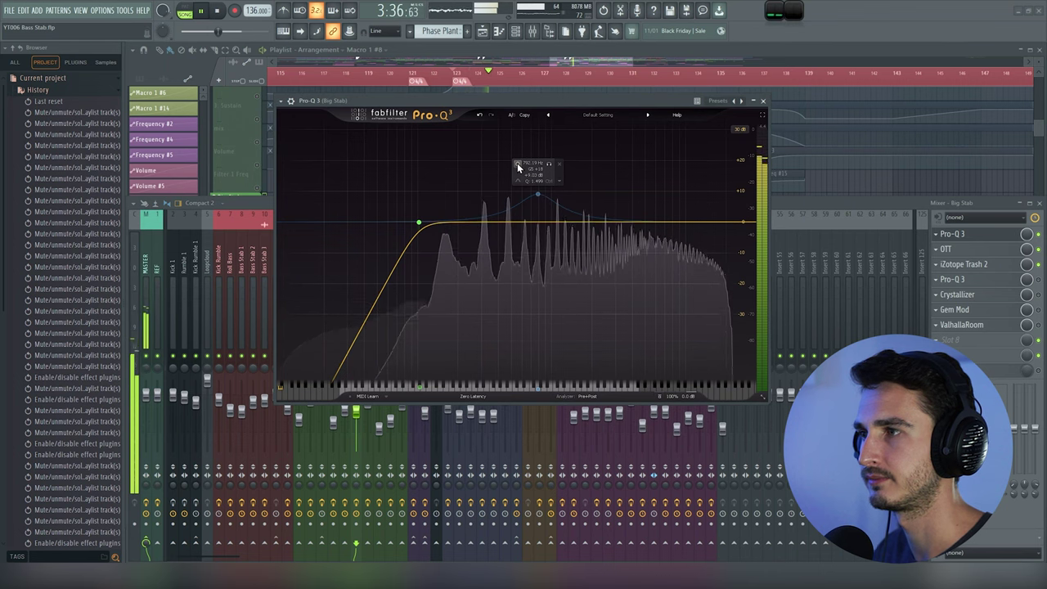
{"action": "left_click", "coordinate": [517, 164]}
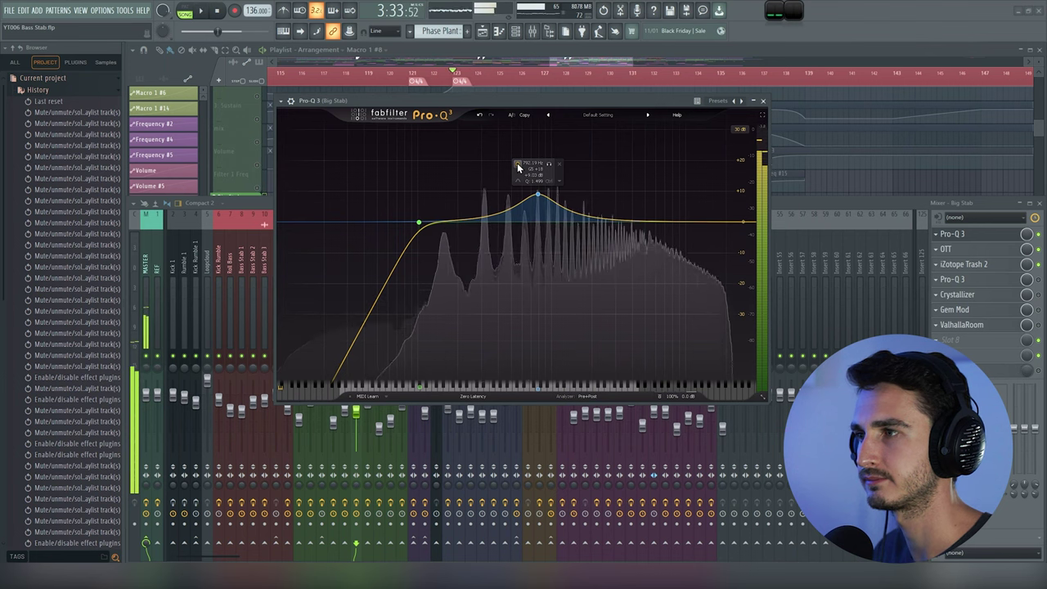
{"action": "key", "text": "space"}
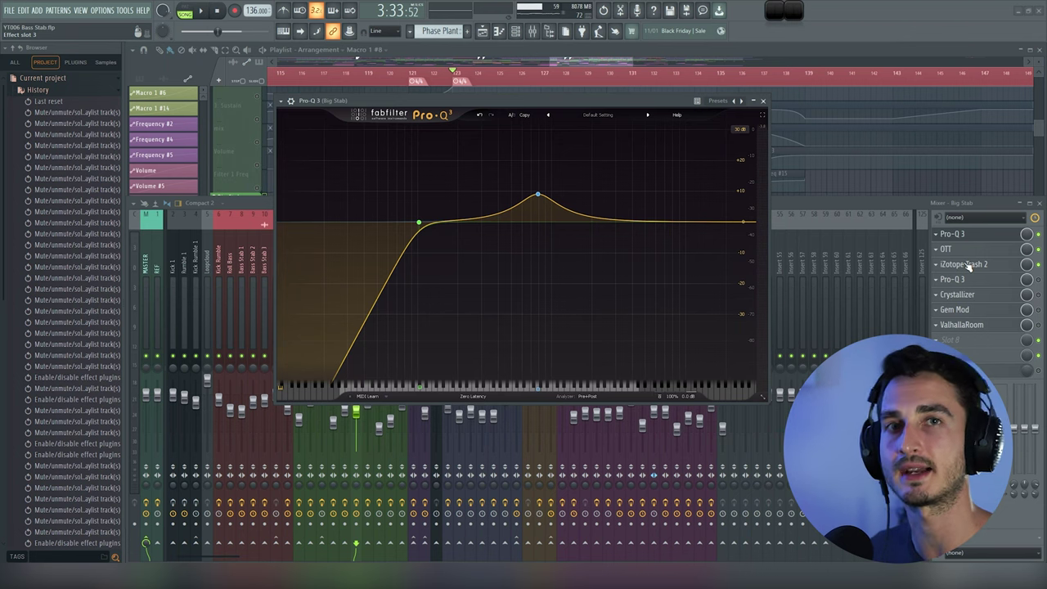
{"action": "left_click", "coordinate": [965, 234]}
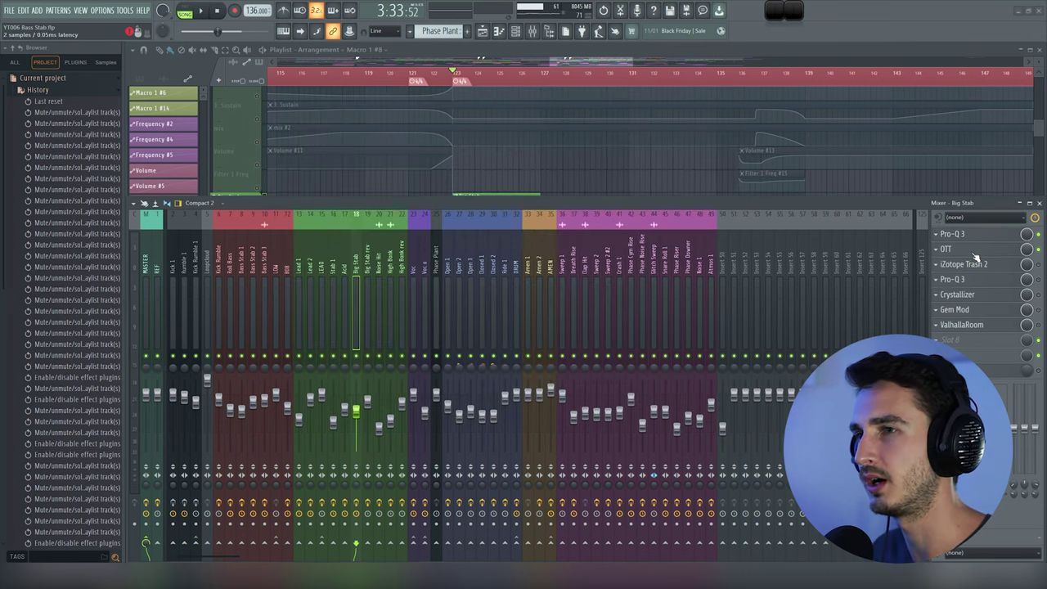
{"action": "left_click", "coordinate": [970, 249]}
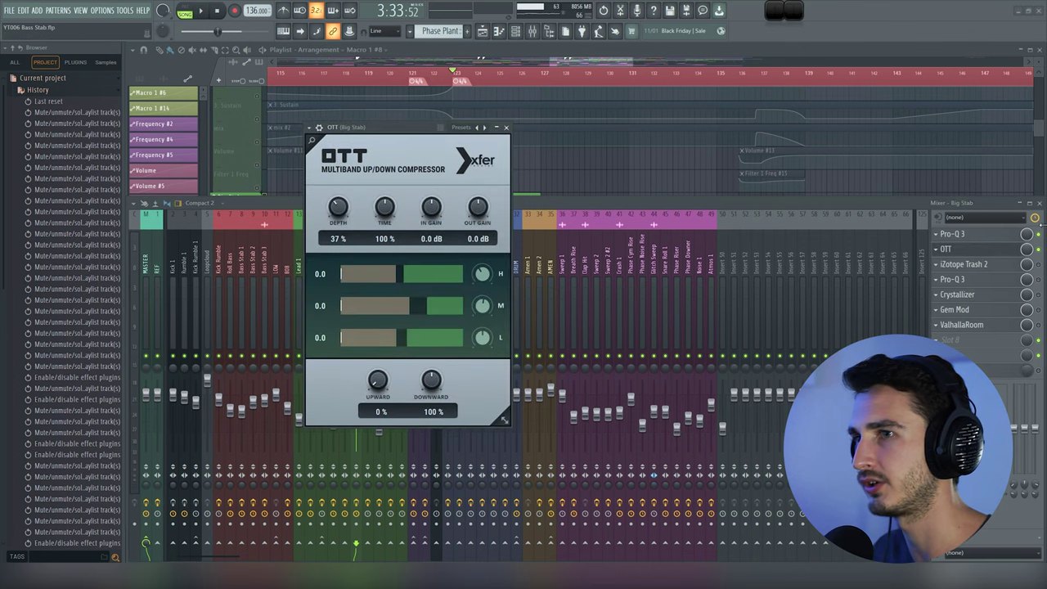
{"action": "left_click", "coordinate": [1039, 249]}
{"action": "key", "text": "space"}
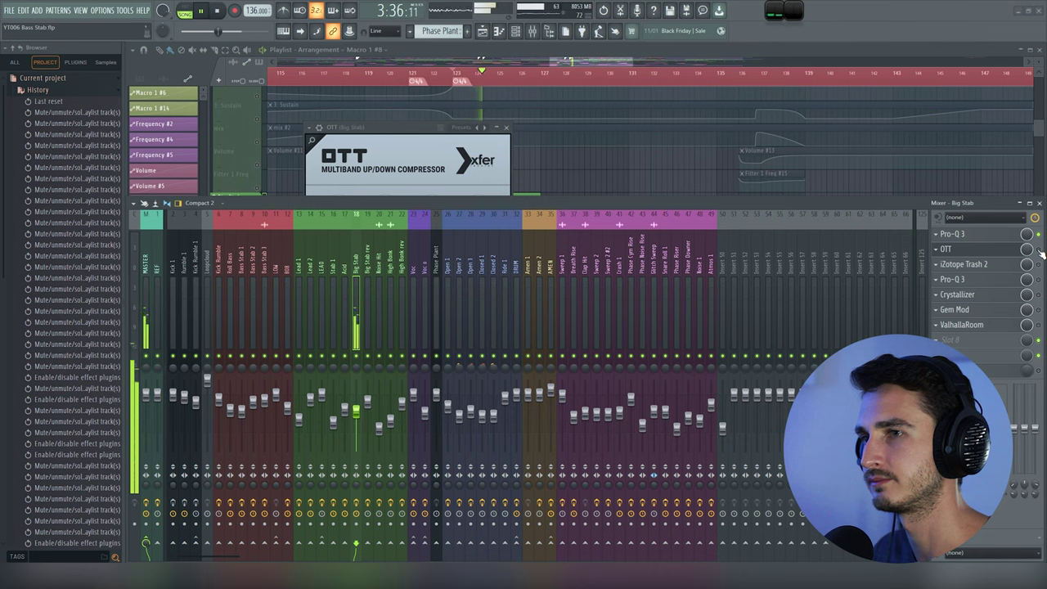
{"action": "key", "text": "space"}
{"action": "key", "text": "space"}
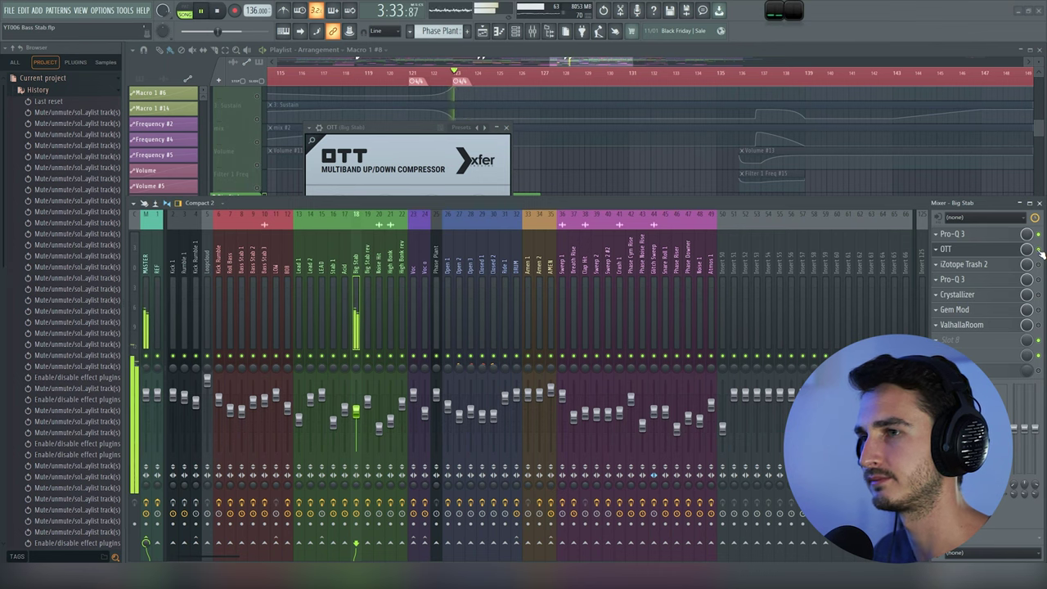
{"action": "left_click_drag", "start_coordinate": [404, 128], "coordinate": [596, 133]}
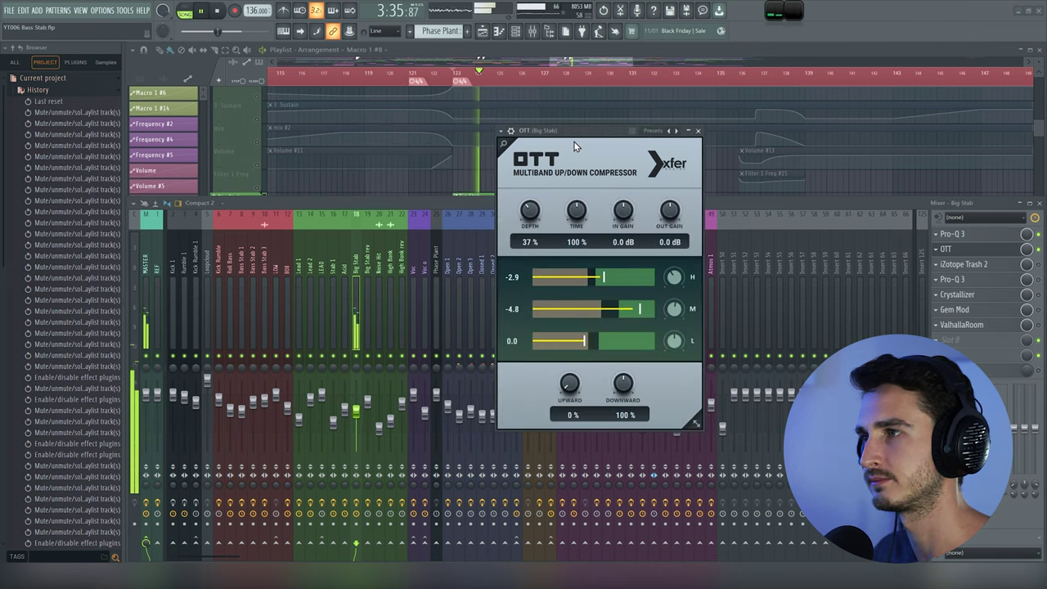
{"action": "key", "text": "space"}
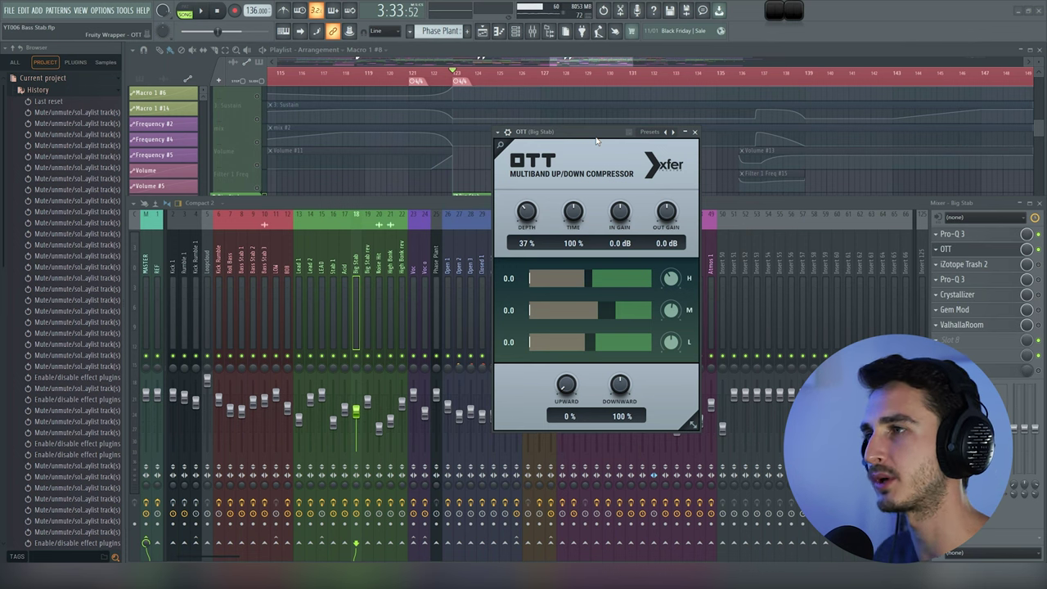
{"action": "left_click", "coordinate": [969, 250]}
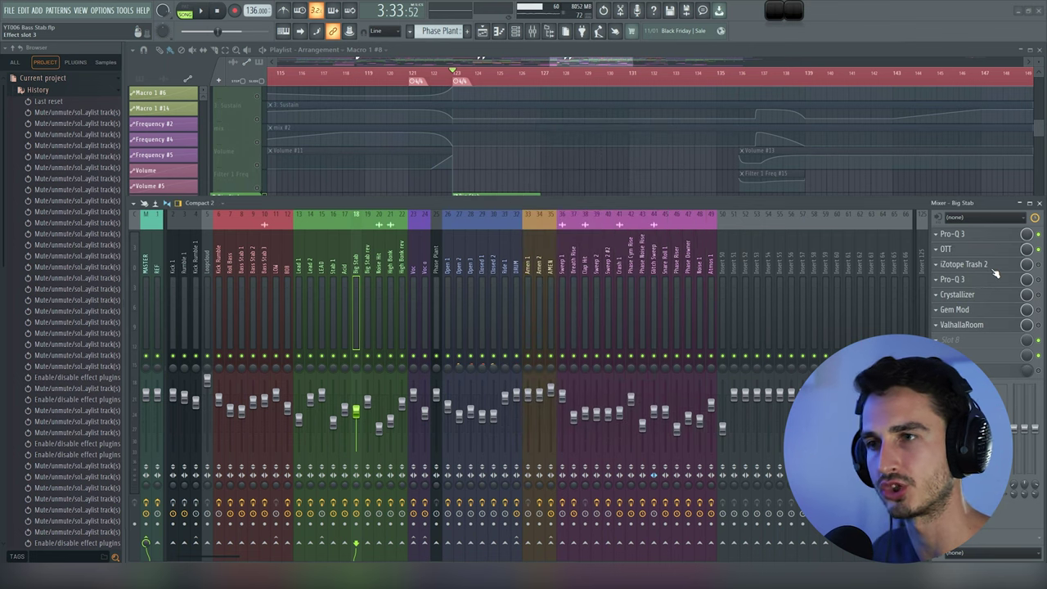
{"action": "left_click", "coordinate": [992, 267]}
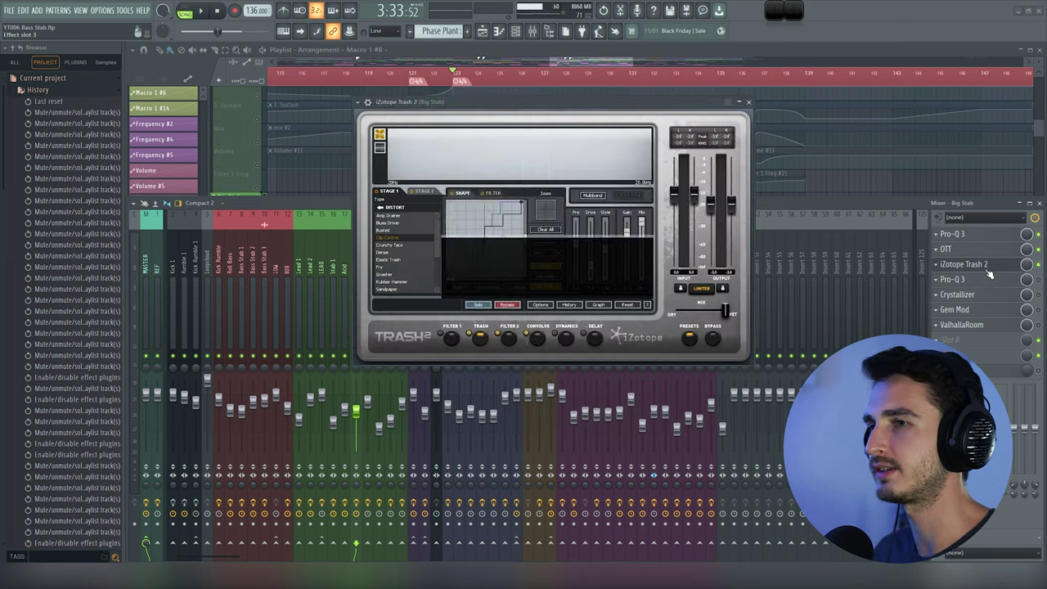
{"action": "left_click_drag", "start_coordinate": [553, 109], "coordinate": [541, 108]}
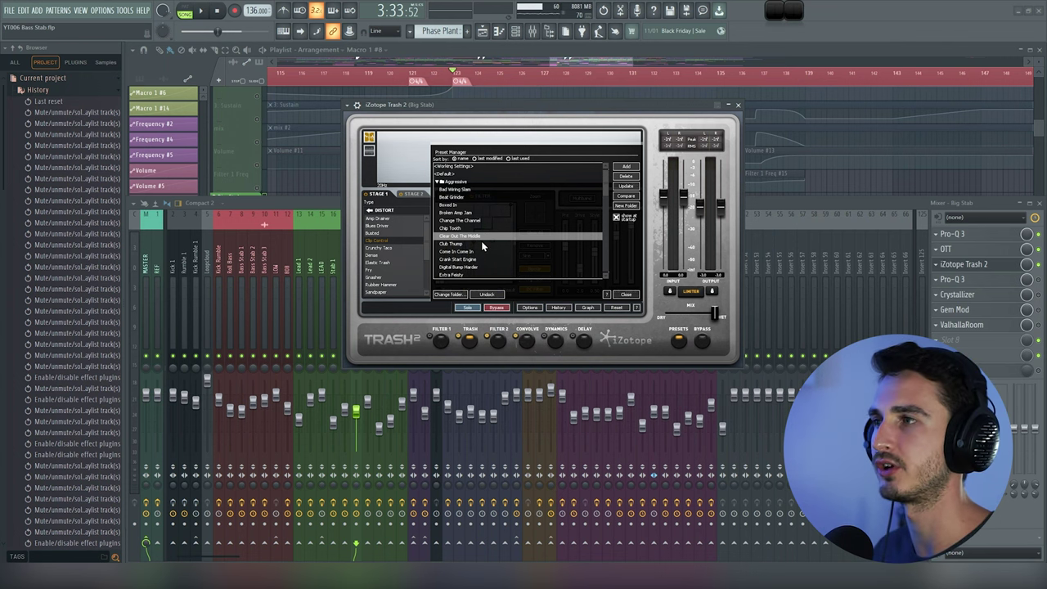
{"action": "key", "text": "space"}
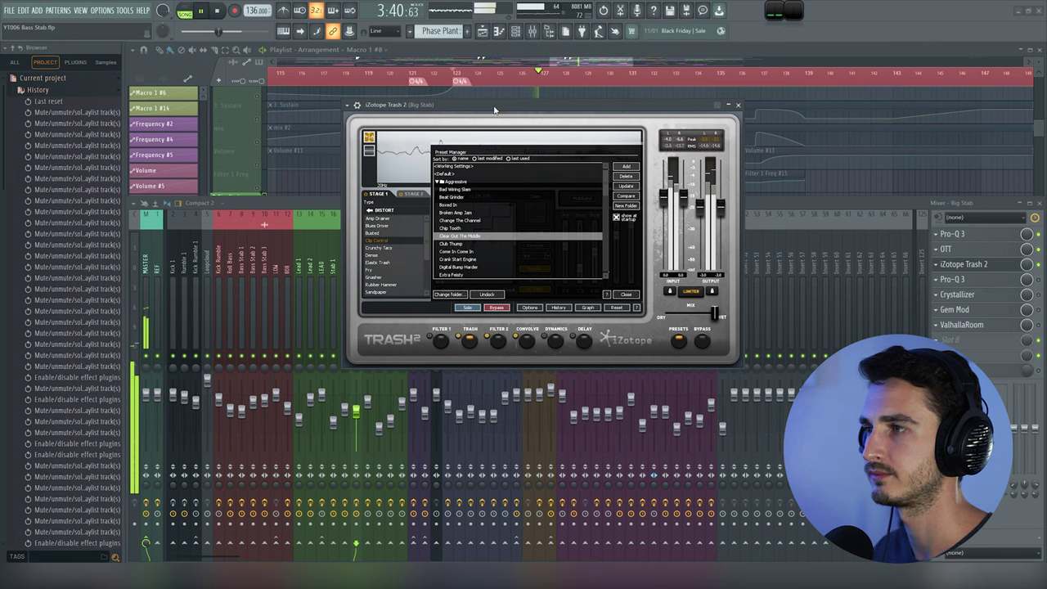
{"action": "key", "text": "space"}
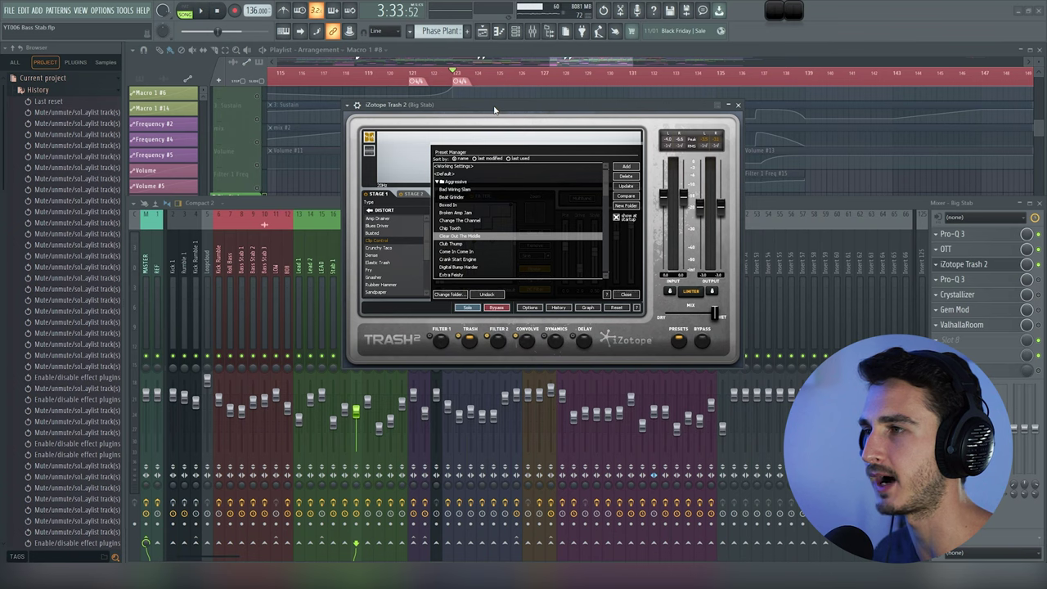
{"action": "left_click", "coordinate": [964, 264]}
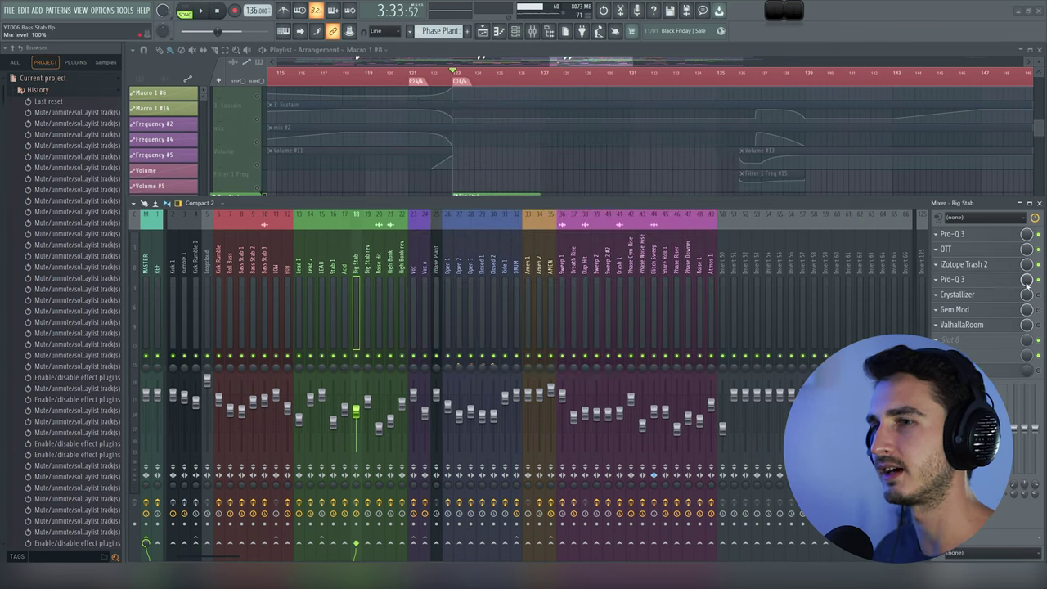
Review the second Pro-Q 3's steep low cut with a small dip, then close it
{"action": "left_click", "coordinate": [974, 279]}
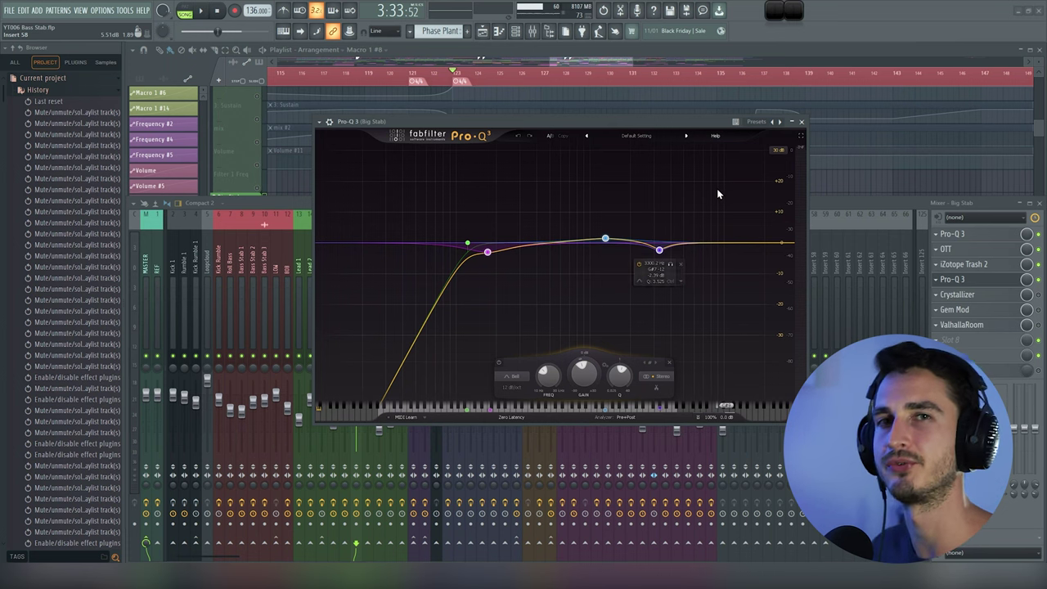
{"action": "left_click", "coordinate": [986, 279]}
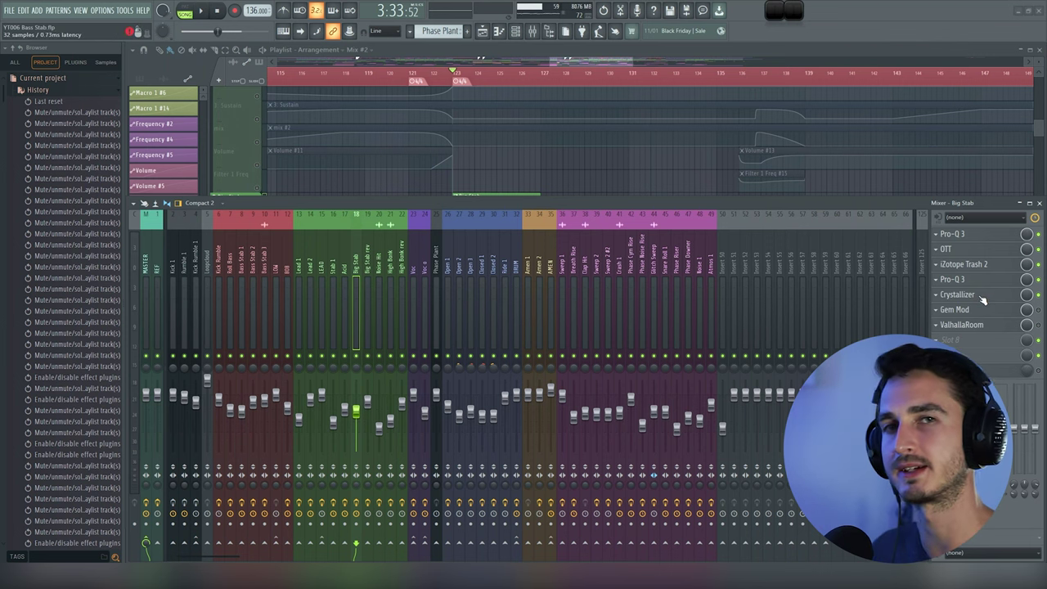
Open the Crystallizer on Big Stab and hide the mixer to show the full playlist
{"action": "left_click", "coordinate": [982, 298]}
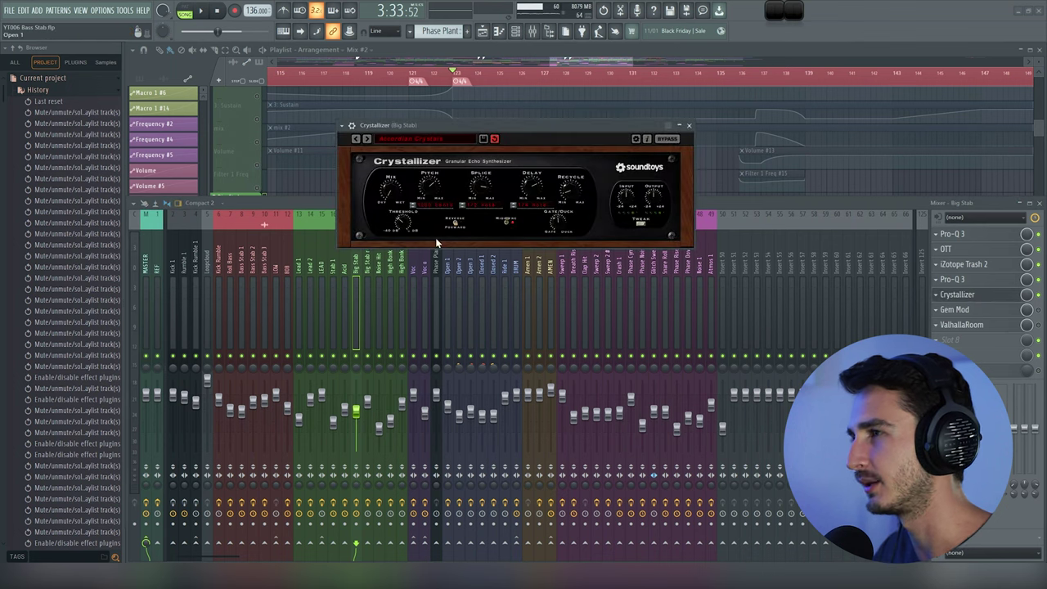
{"action": "left_click_drag", "start_coordinate": [472, 121], "coordinate": [364, 256]}
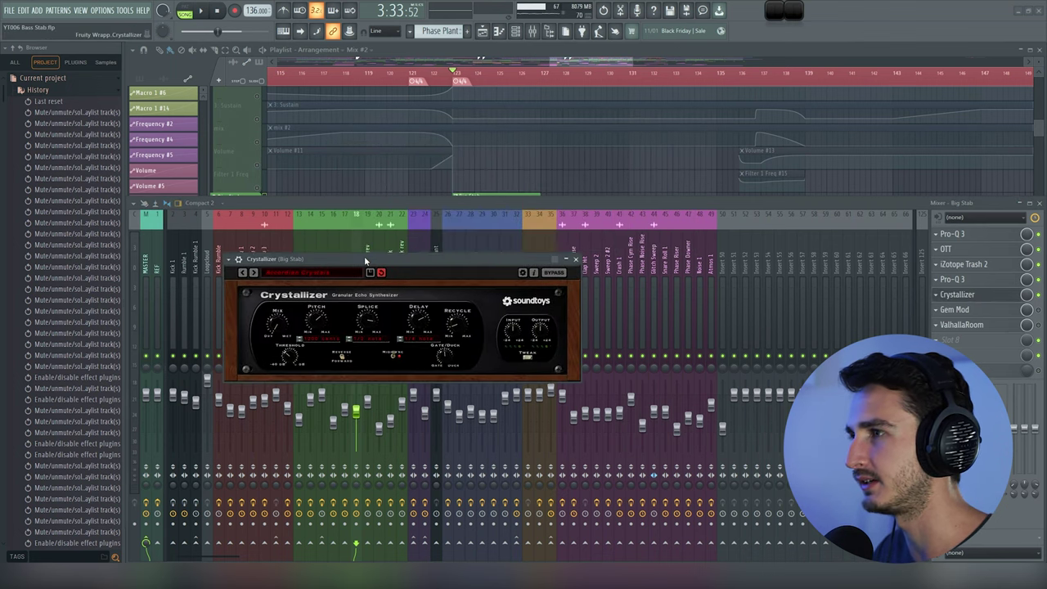
{"action": "key", "text": "F9"}
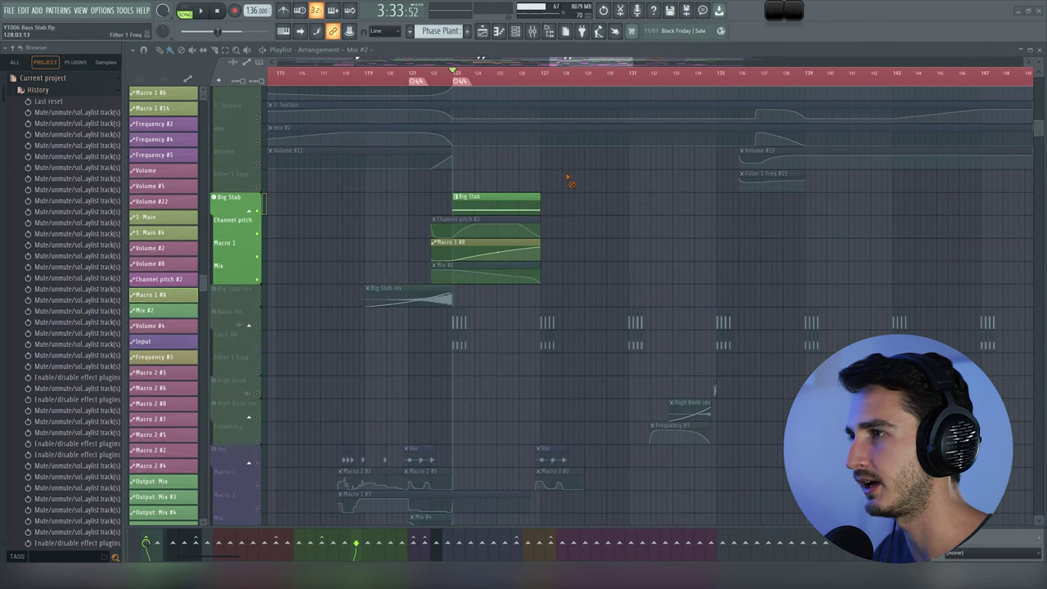
Inspect the Mix #2 automation clip driving Crystallizer's Mix, then play back the stab
{"action": "left_click", "coordinate": [536, 272]}
{"action": "key", "text": "space"}
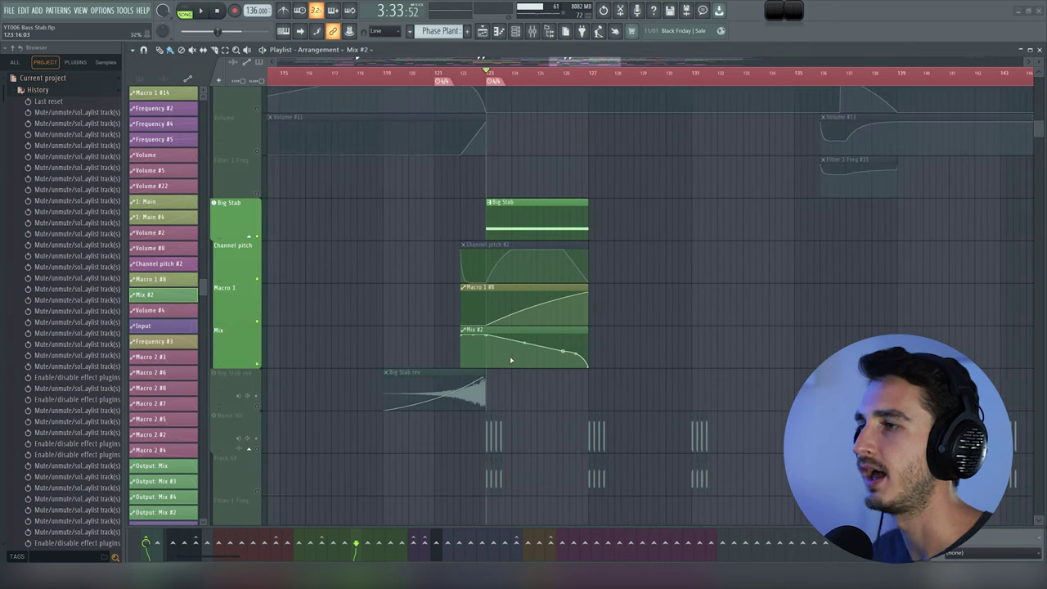
{"action": "scroll", "coordinate": [508, 360], "scroll_direction": "up", "scroll_amount": 5}
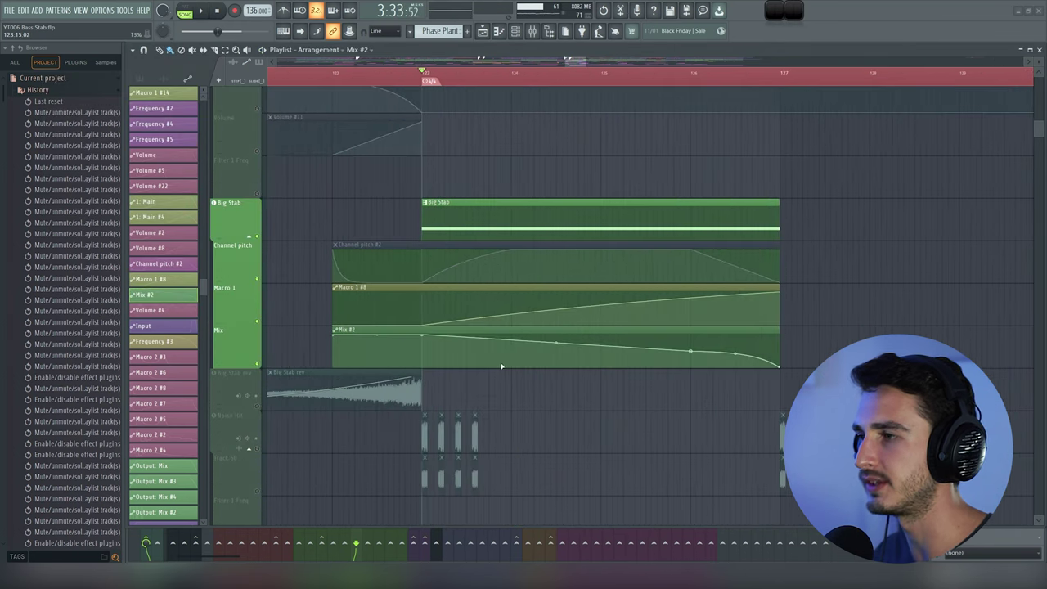
{"action": "scroll", "coordinate": [502, 367], "scroll_direction": "up", "scroll_amount": 3}
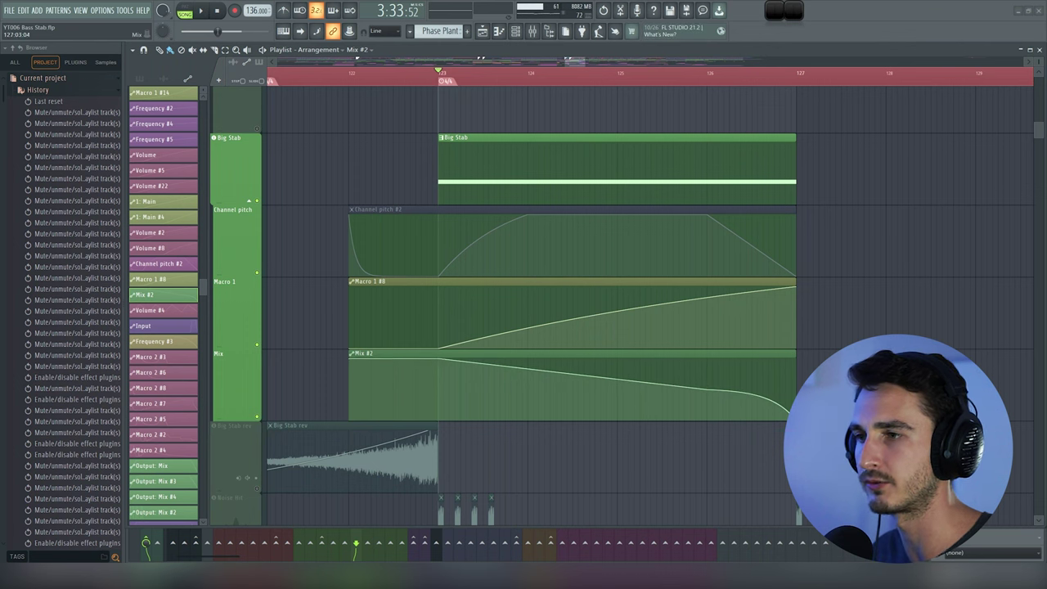
{"action": "double_click", "coordinate": [553, 354]}
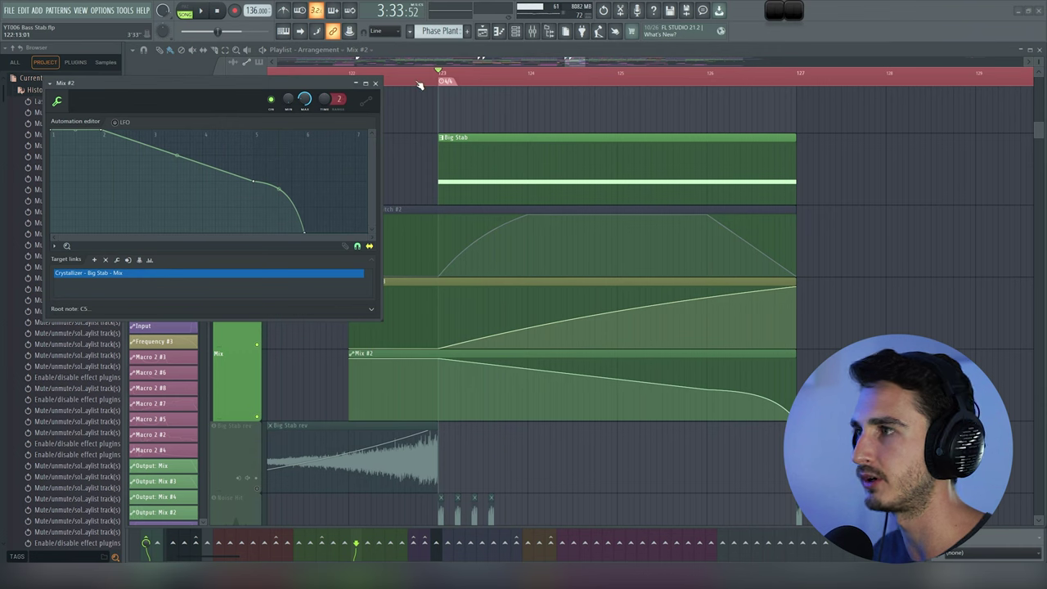
{"action": "left_click", "coordinate": [376, 83]}
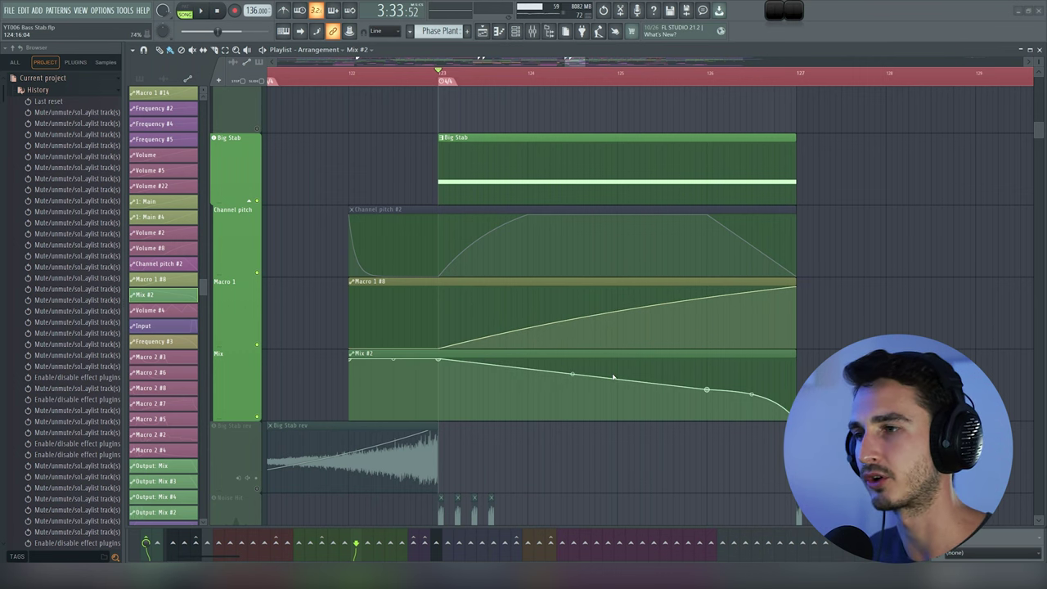
{"action": "scroll", "coordinate": [738, 416], "scroll_direction": "down", "scroll_amount": 3}
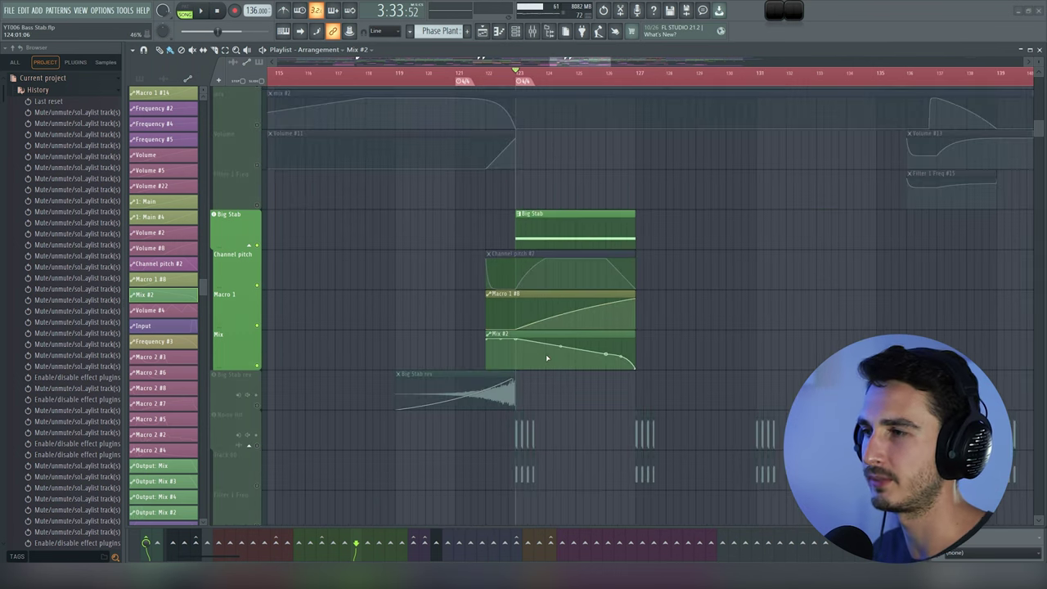
{"action": "key", "text": "space"}
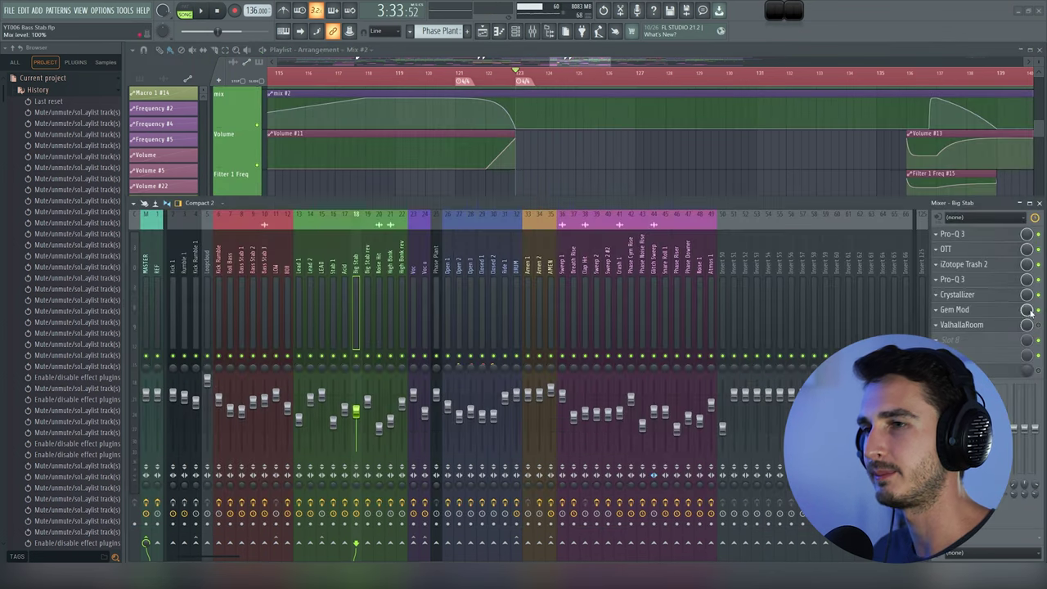
Bypass and re-enable Gem Mod on Big Stab during playback, then close it
{"action": "left_click", "coordinate": [987, 310]}
{"action": "left_click_drag", "start_coordinate": [545, 105], "coordinate": [544, 153]}
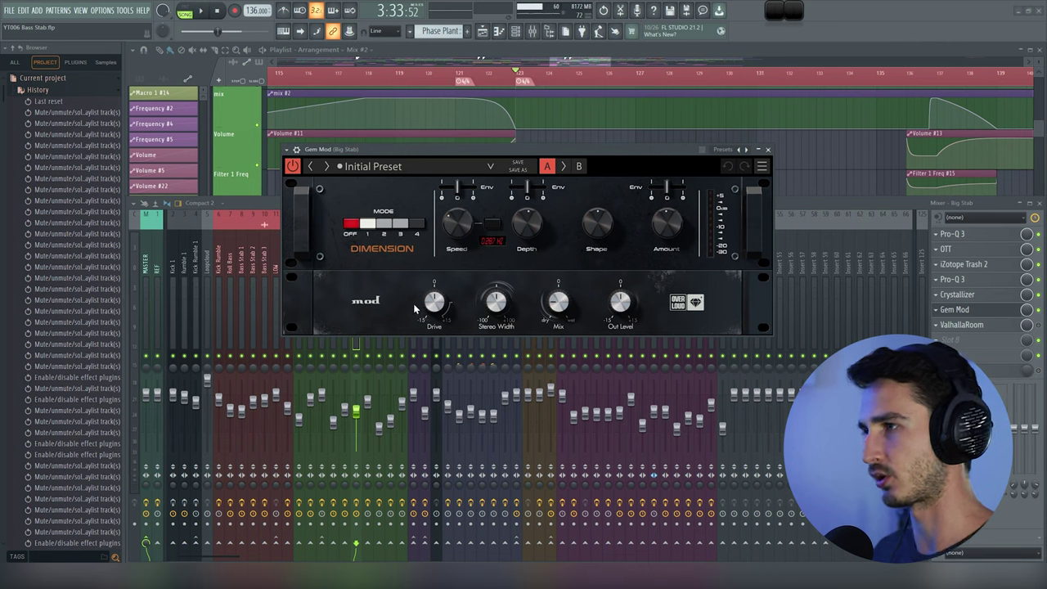
{"action": "left_click_drag", "start_coordinate": [449, 151], "coordinate": [464, 153]}
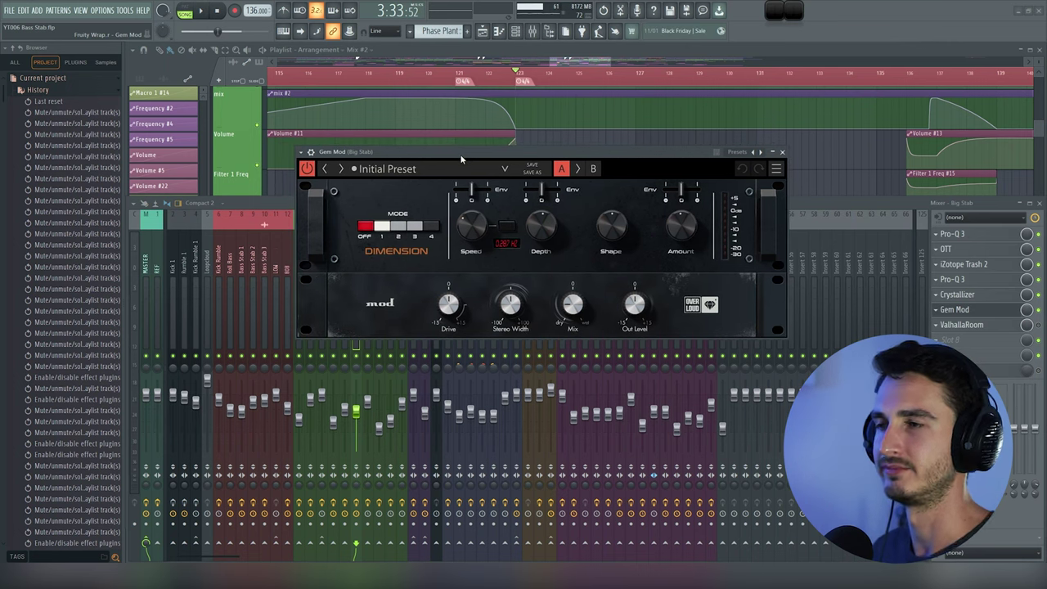
{"action": "left_click", "coordinate": [307, 168]}
{"action": "key", "text": "space"}
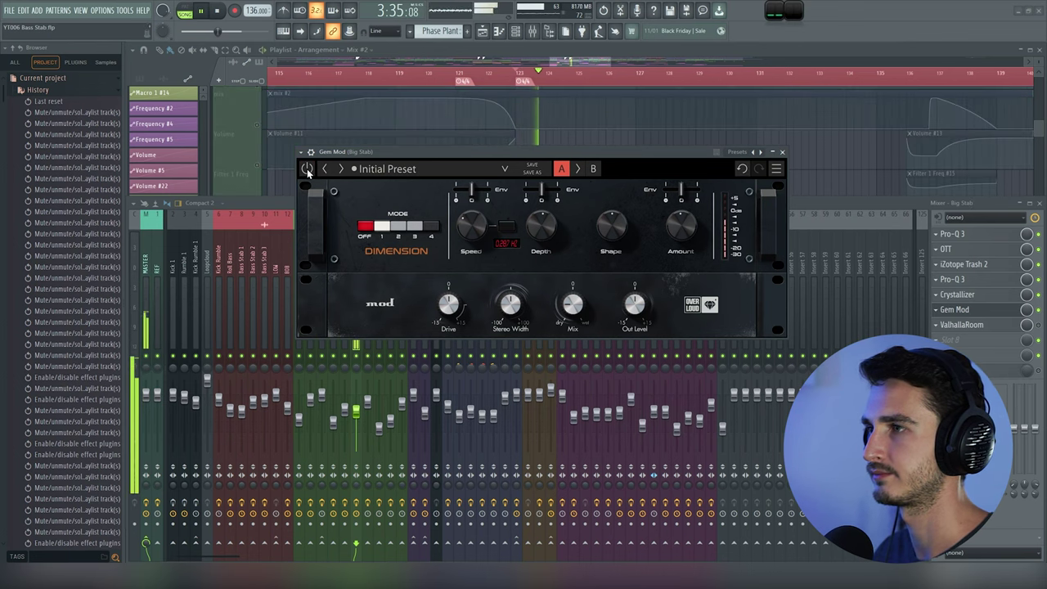
{"action": "left_click", "coordinate": [307, 168]}
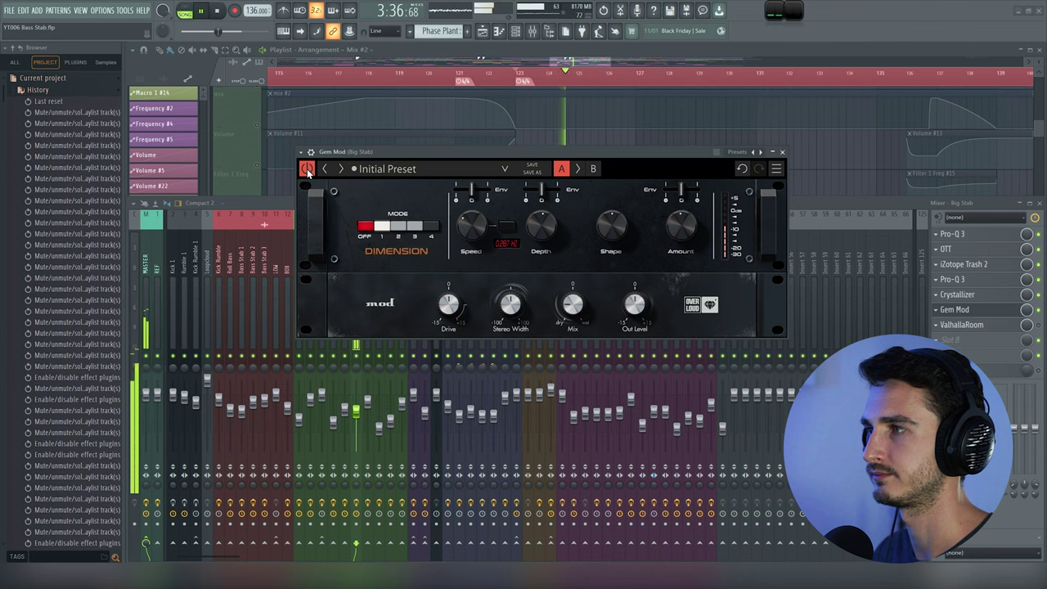
{"action": "key", "text": "space"}
{"action": "left_click", "coordinate": [954, 309]}
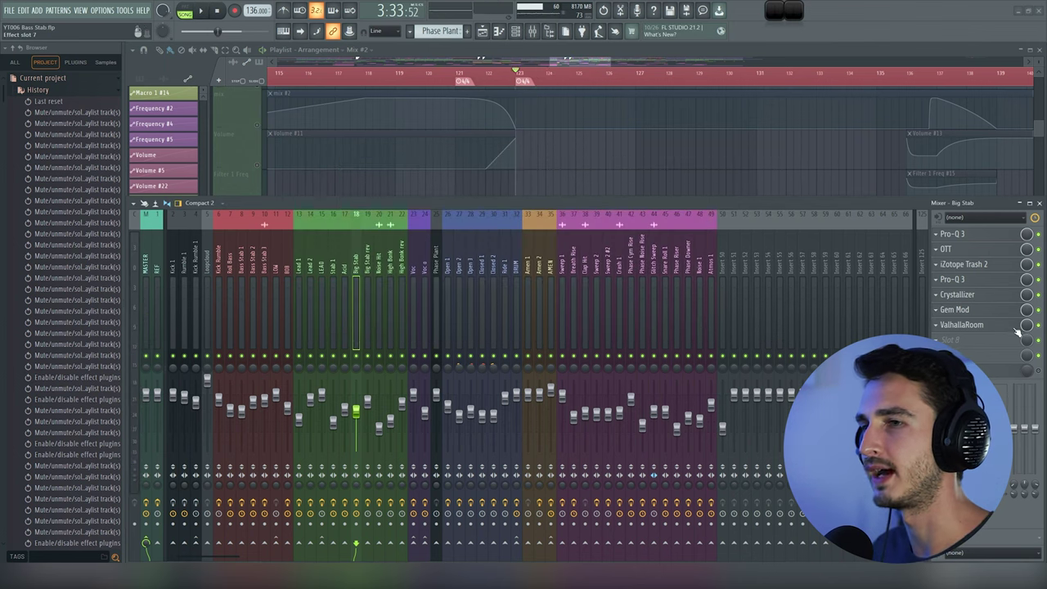
Audition Big Stab through ValhallaRoom (Large Room, 23.5% mix, 2.89 s decay)
{"action": "left_click", "coordinate": [962, 325]}
{"action": "left_click_drag", "start_coordinate": [582, 202], "coordinate": [560, 160]}
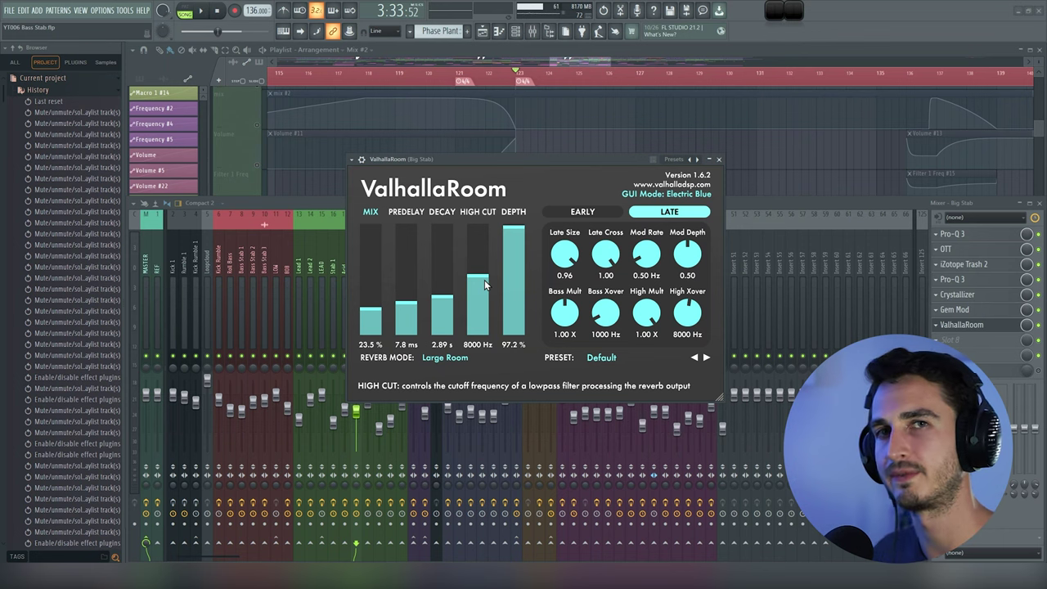
{"action": "left_click", "coordinate": [200, 11]}
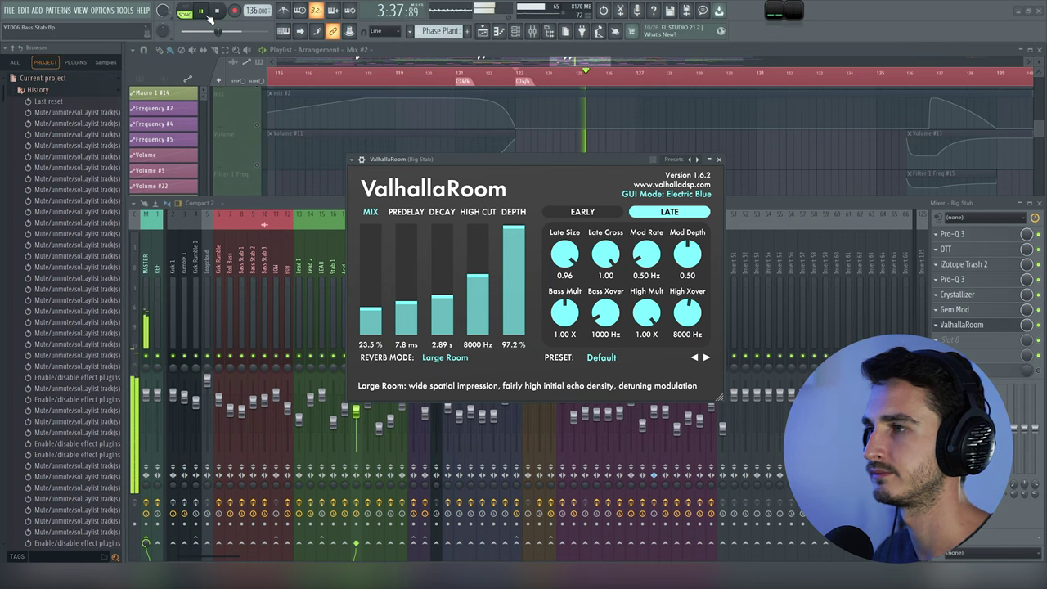
{"action": "key", "text": "space"}
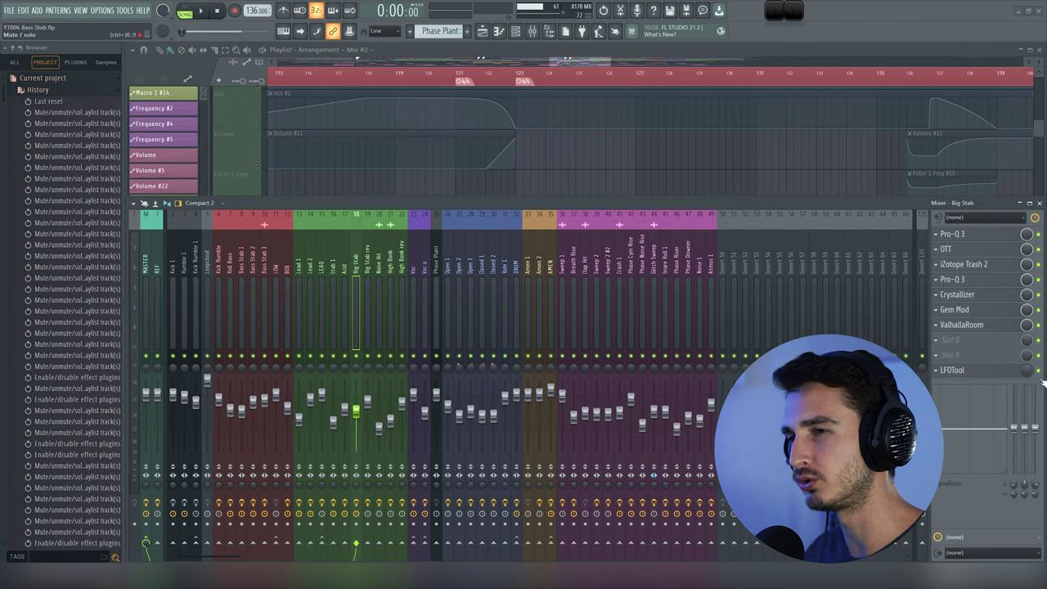
Inspect the LFOTool effect on the Big Stab channel, then return to the playlist
{"action": "left_click", "coordinate": [953, 370]}
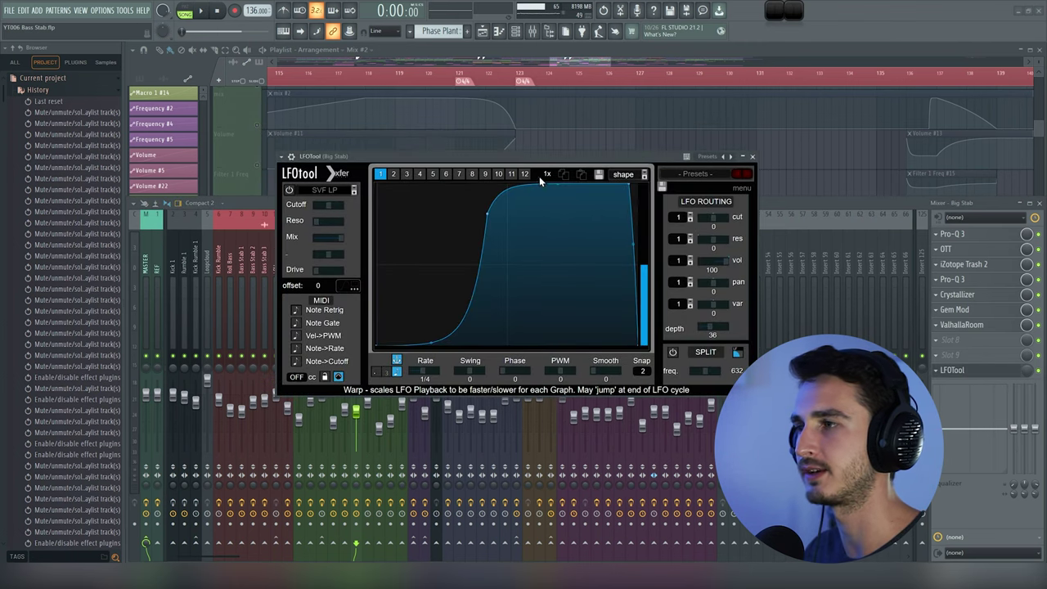
{"action": "left_click", "coordinate": [746, 164]}
{"action": "scroll", "coordinate": [502, 164], "scroll_direction": "down", "scroll_amount": 5}
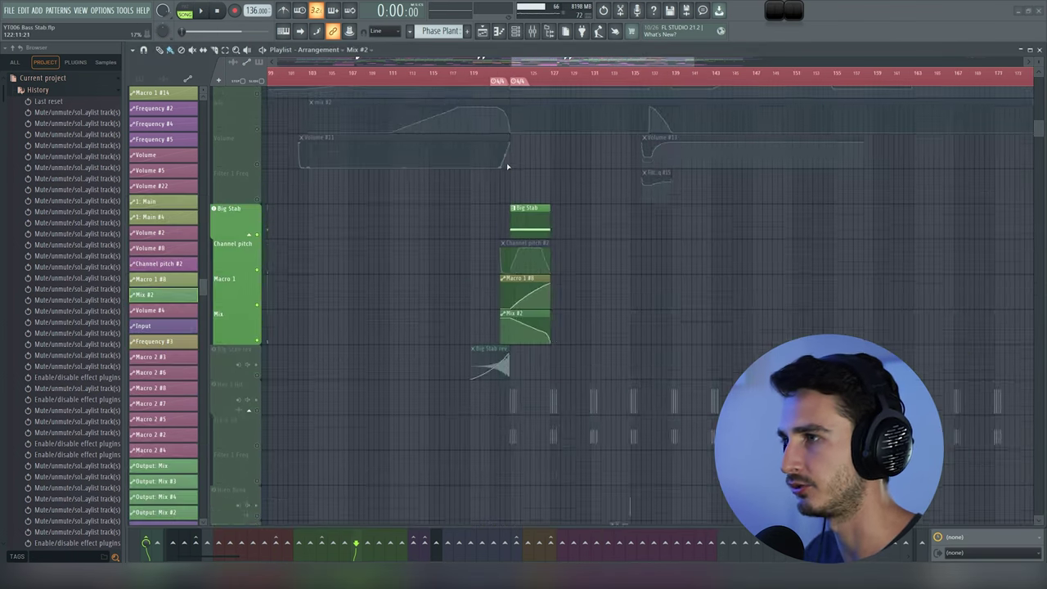
In the mixer, lower LFOTool's slot mix to 36% during playback, then replay the Big Stab section
{"action": "key", "text": "F9"}
{"action": "key", "text": "space"}
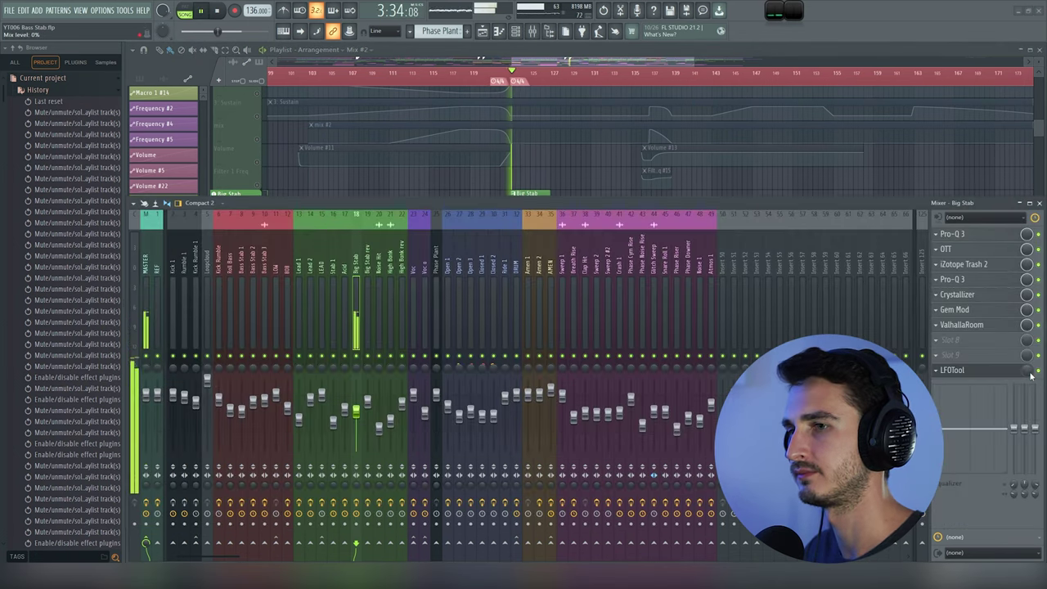
{"action": "mouse_move", "coordinate": [1027, 370]}
{"action": "left_mouse_down"}
{"action": "mouse_move", "coordinate": [1027, 393]}
{"action": "mouse_move", "coordinate": [1028, 373]}
{"action": "left_mouse_up"}
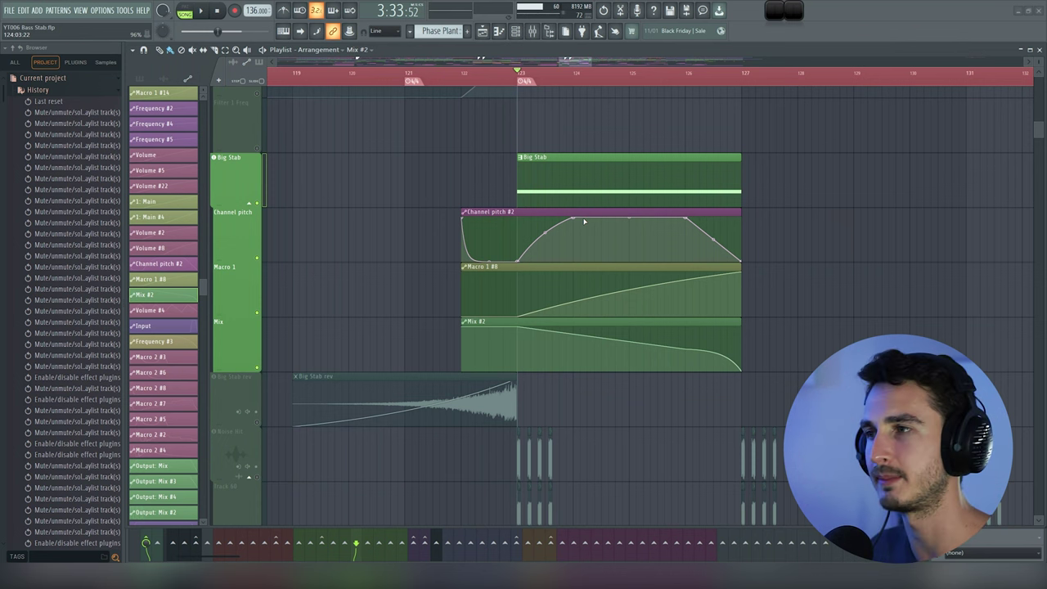
{"action": "key", "text": "space"}
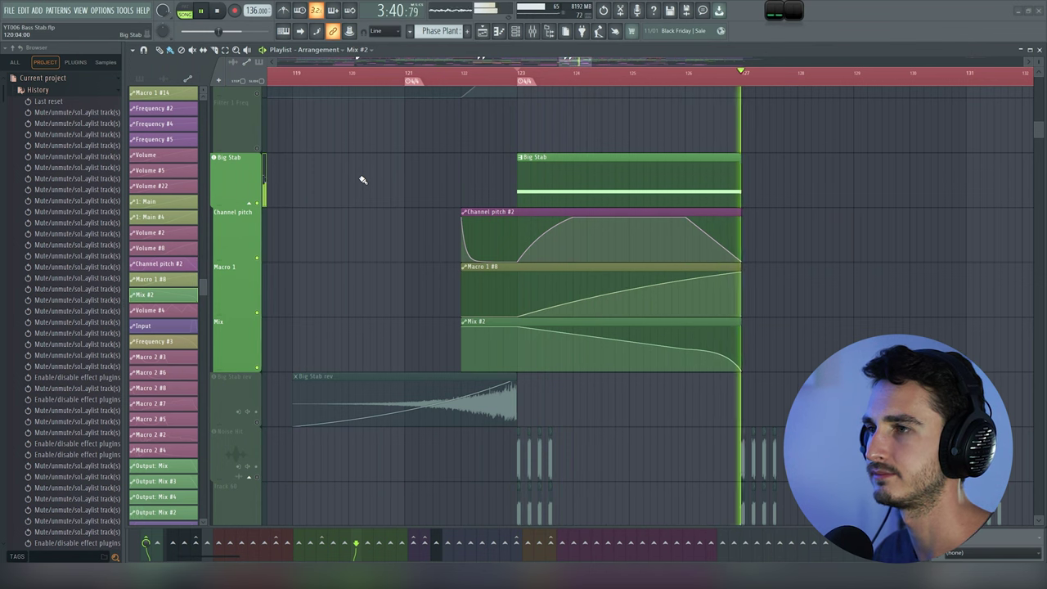
{"action": "key", "text": "space"}
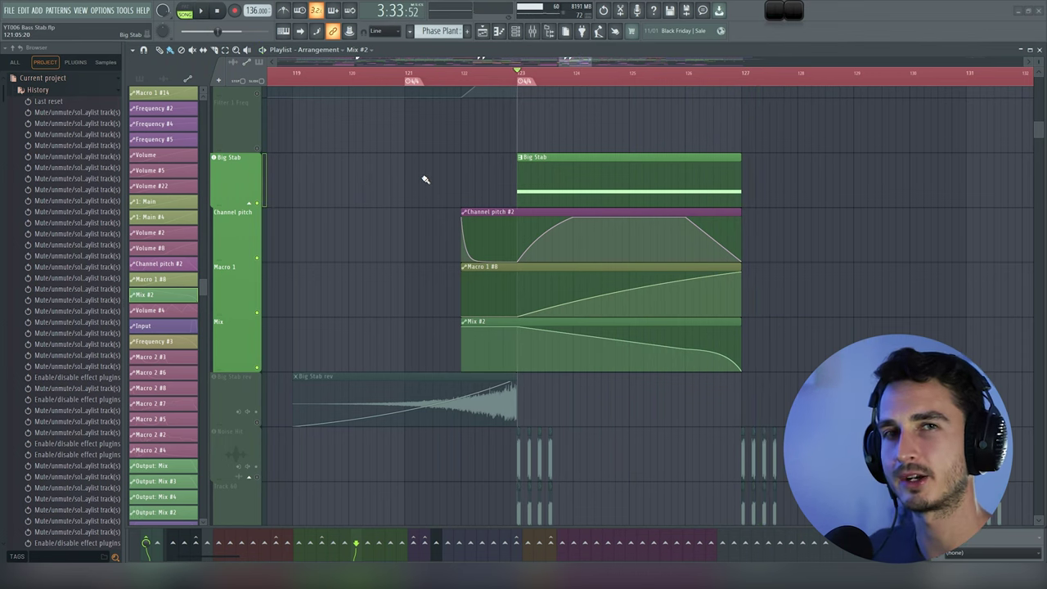